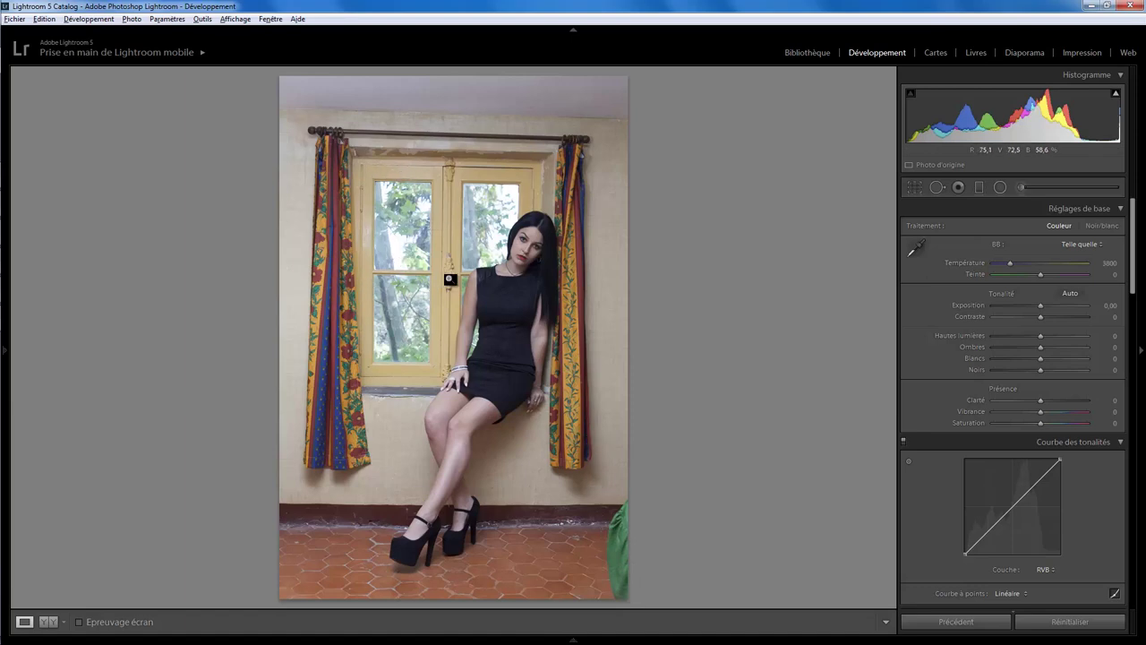
- Zoom in to inspect the face, window panes and curtain, then return to full view
{"action": "left_click", "coordinate": [525, 251]}
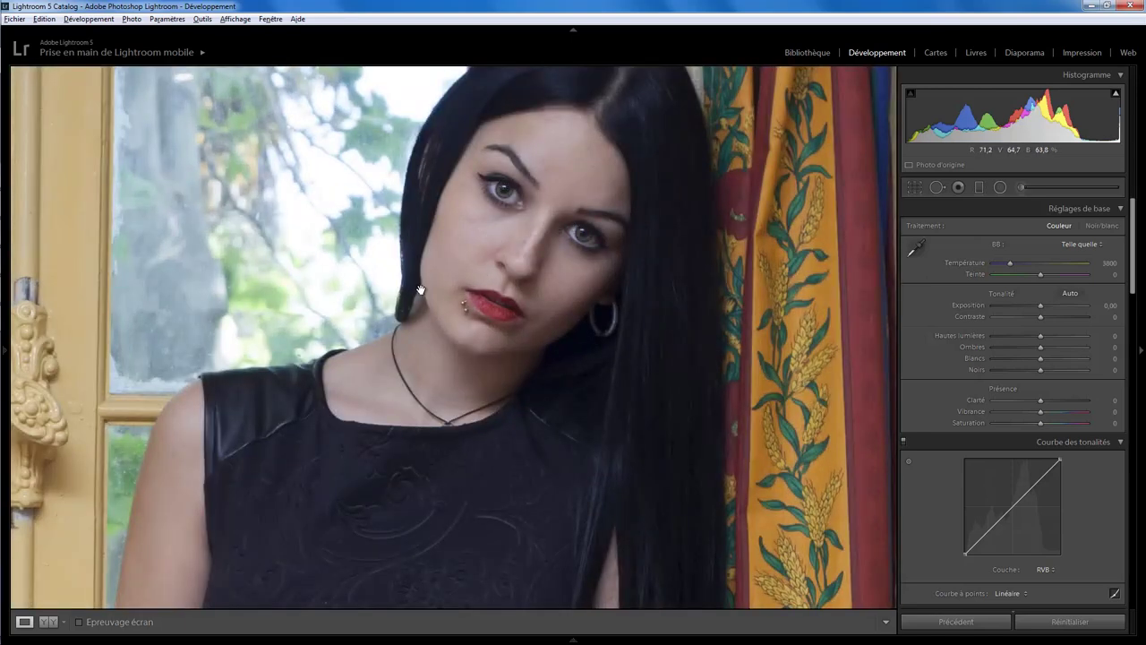
{"action": "left_click_drag", "start_coordinate": [420, 290], "coordinate": [603, 350]}
{"action": "mouse_move", "coordinate": [448, 269]}
{"action": "left_mouse_down"}
{"action": "mouse_move", "coordinate": [461, 231]}
{"action": "mouse_move", "coordinate": [414, 344]}
{"action": "left_mouse_up"}
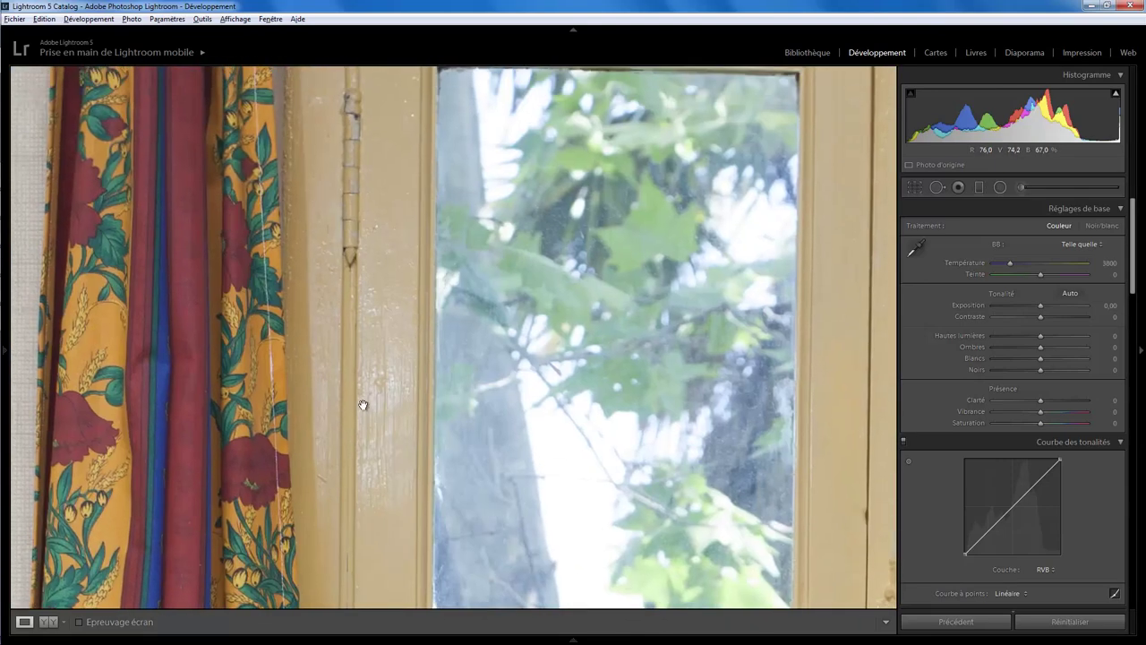
{"action": "left_click_drag", "start_coordinate": [663, 412], "coordinate": [418, 288]}
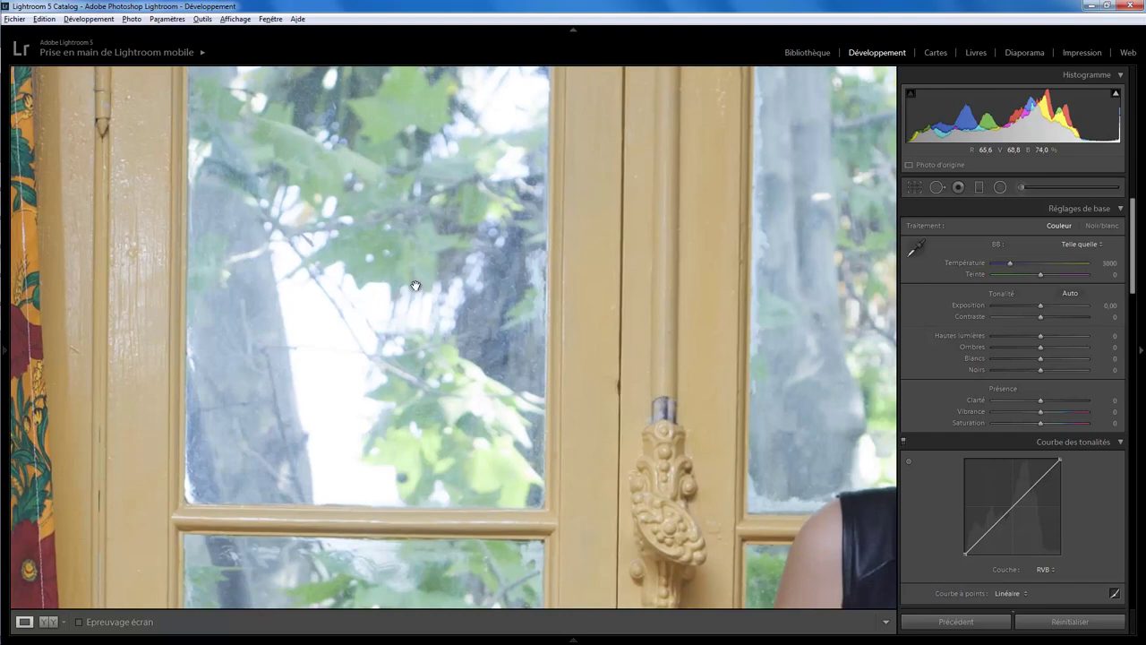
{"action": "left_click", "coordinate": [424, 292]}
{"action": "left_click", "coordinate": [406, 253]}
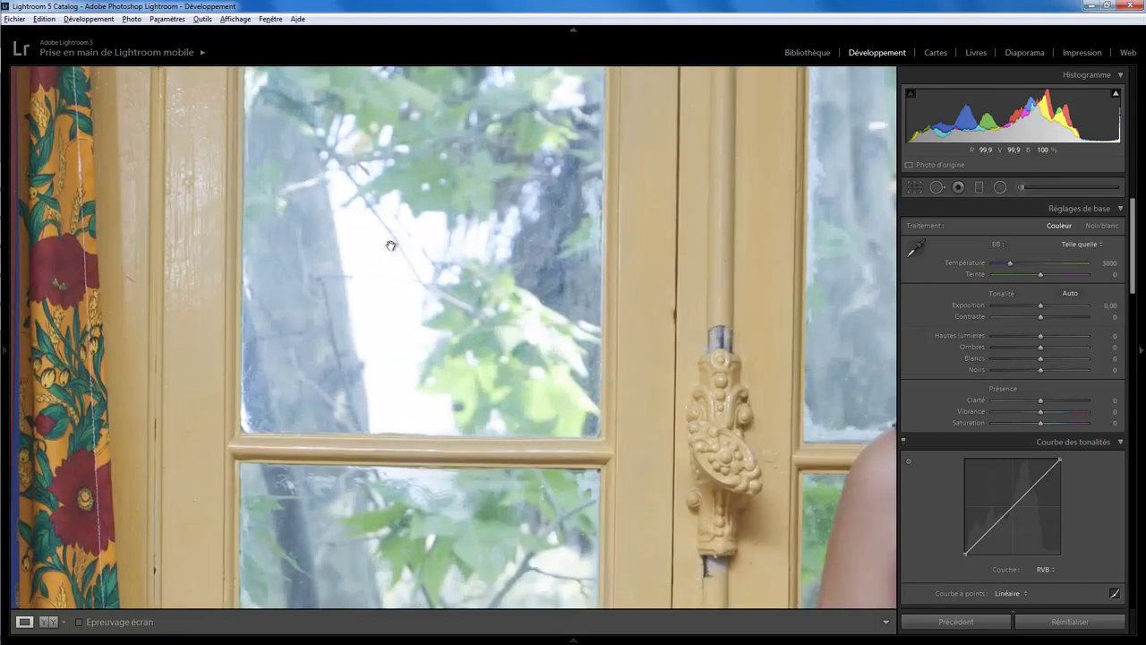
{"action": "left_click", "coordinate": [402, 296]}
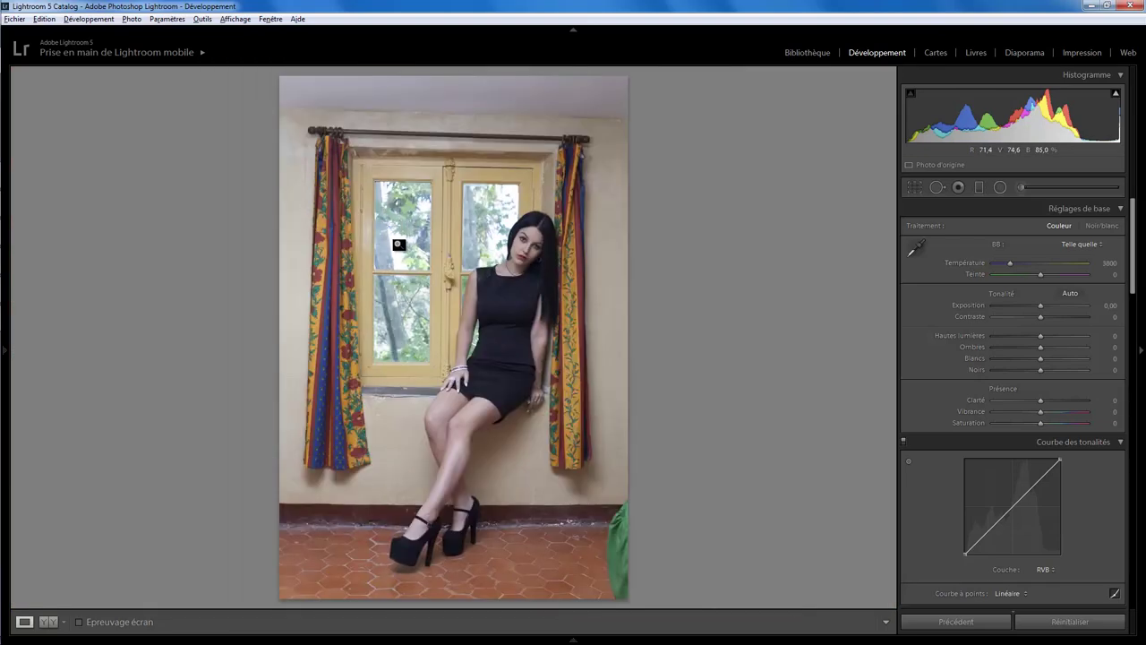
{"action": "left_click", "coordinate": [403, 247]}
{"action": "key", "text": "ctrl+minus"}
{"action": "left_click", "coordinate": [532, 310]}
- Inspect the hand, dress, face, legs and shoes close up, then zoom back out
{"action": "left_click", "coordinate": [534, 404]}
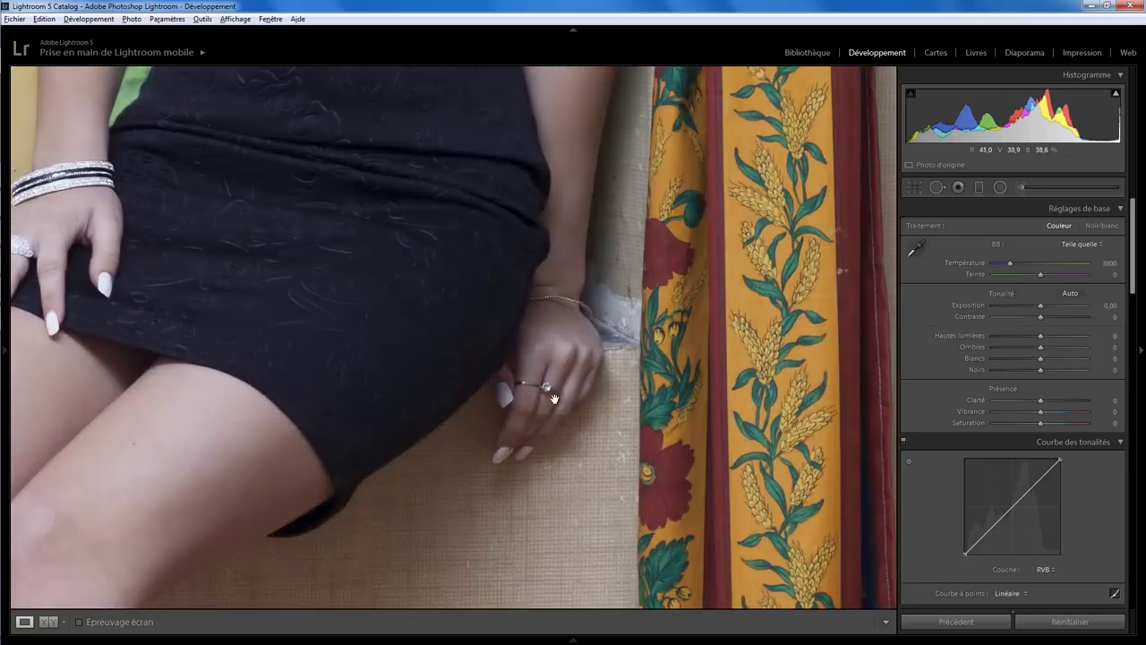
{"action": "left_click", "coordinate": [557, 389]}
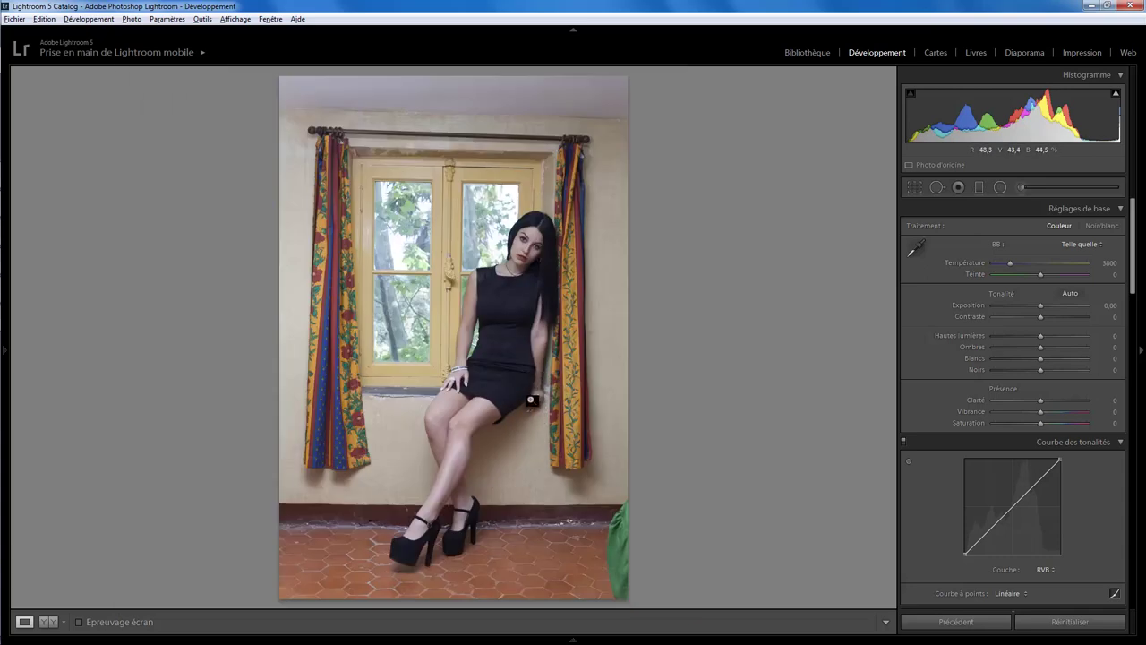
{"action": "left_click", "coordinate": [526, 254]}
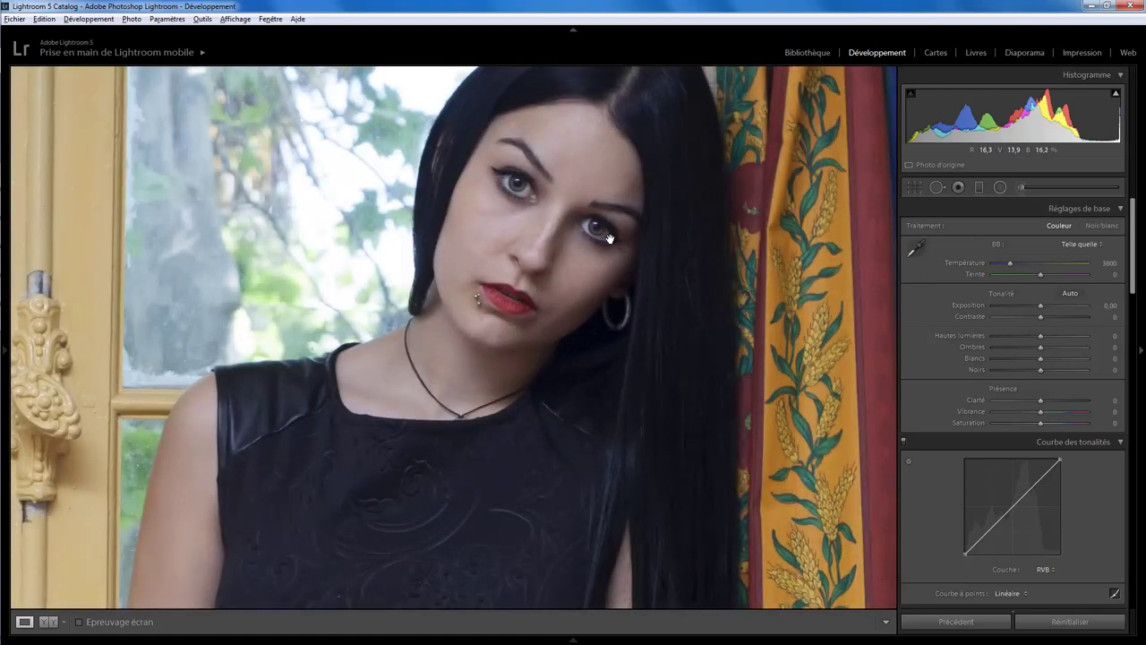
{"action": "left_click", "coordinate": [562, 236]}
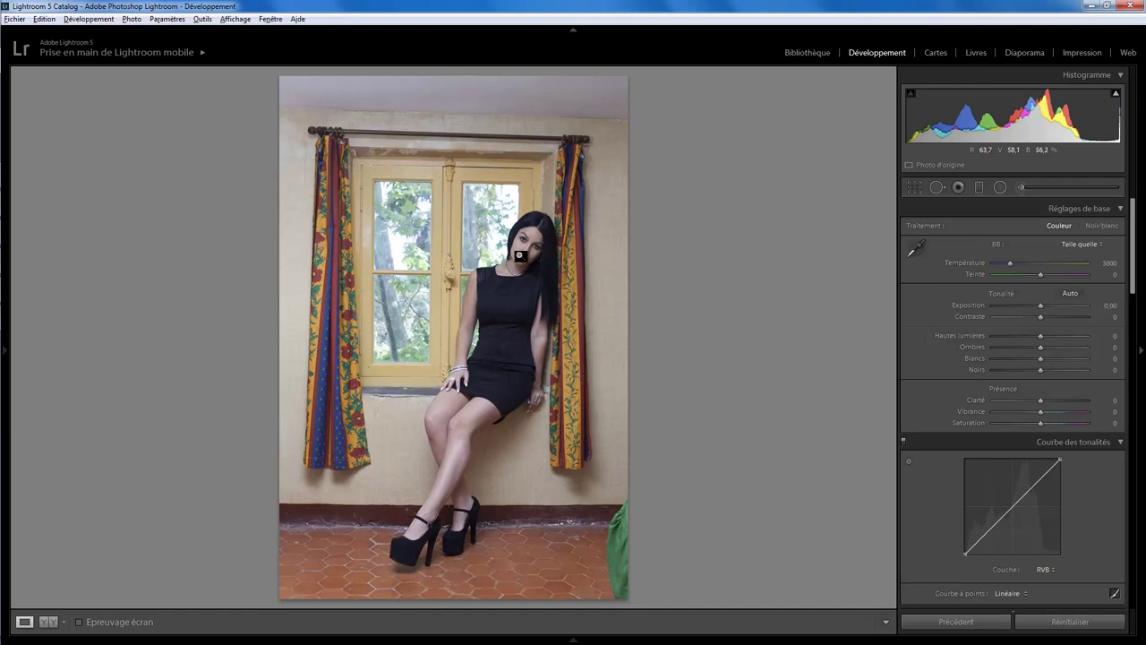
{"action": "left_click", "coordinate": [448, 423]}
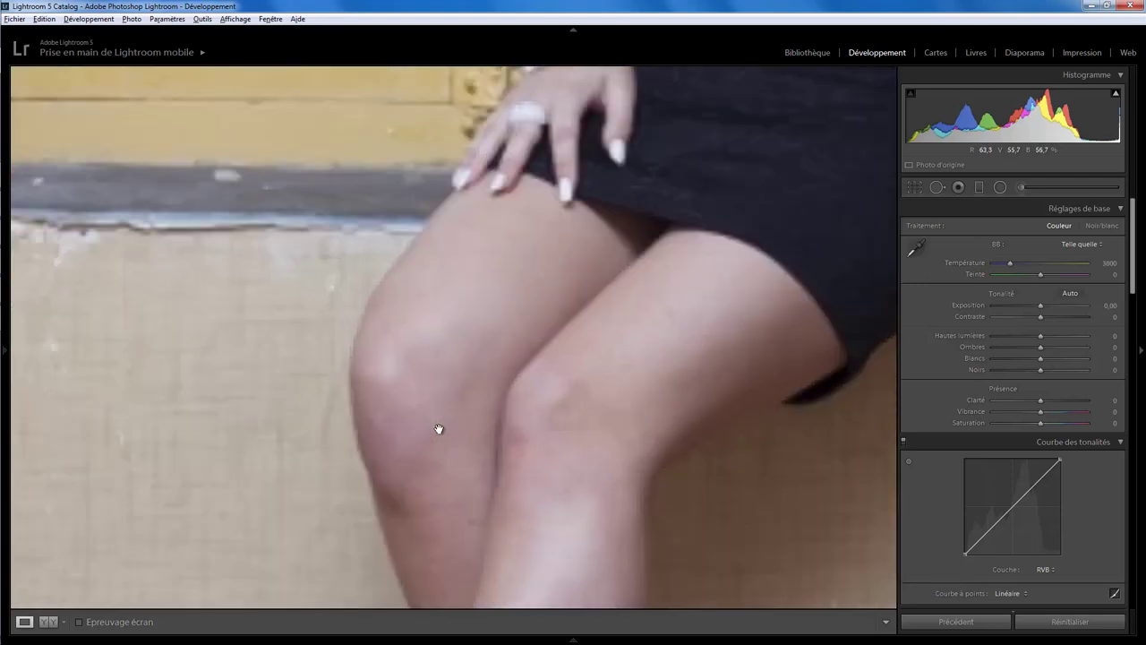
{"action": "left_click_drag", "start_coordinate": [435, 468], "coordinate": [445, 353]}
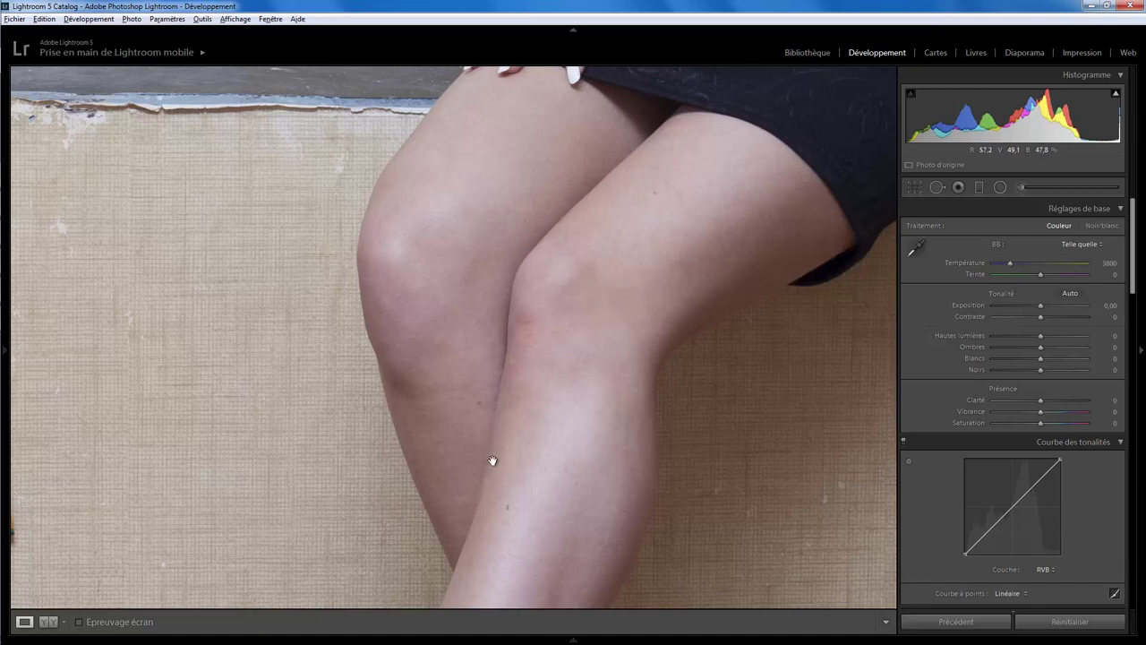
{"action": "left_click_drag", "start_coordinate": [491, 461], "coordinate": [466, 319]}
{"action": "left_click_drag", "start_coordinate": [499, 410], "coordinate": [520, 261]}
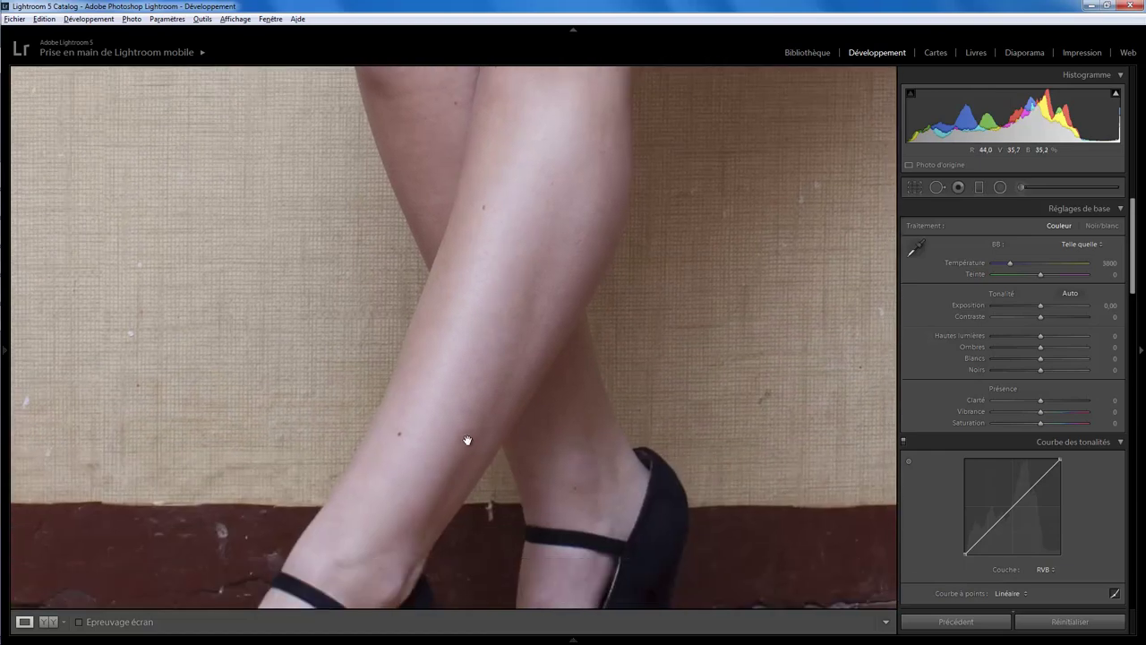
{"action": "left_click", "coordinate": [544, 265]}
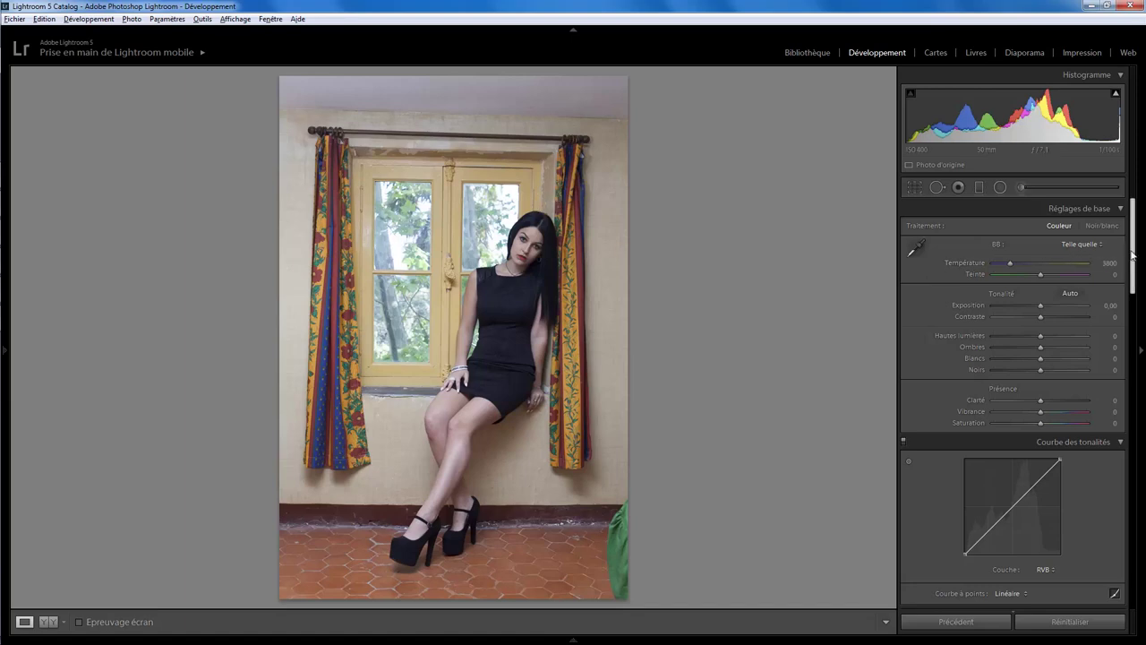
- Apply Upright: Auto in Lens Corrections' Basic options
{"action": "left_click_drag", "start_coordinate": [1133, 255], "coordinate": [1127, 509]}
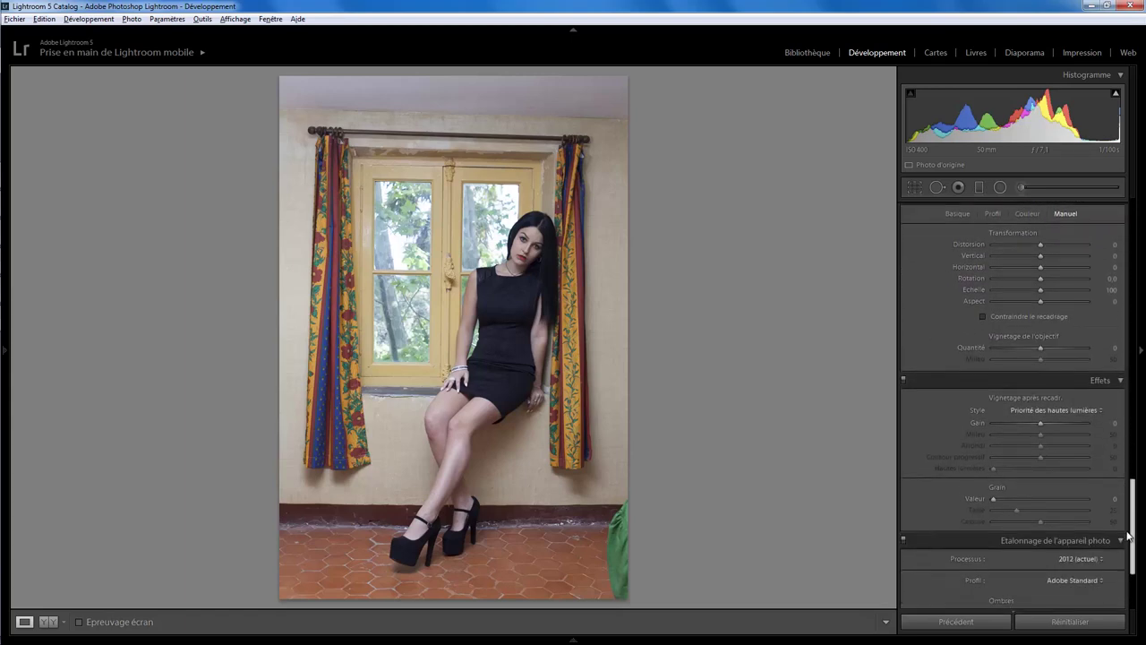
{"action": "left_click", "coordinate": [955, 244]}
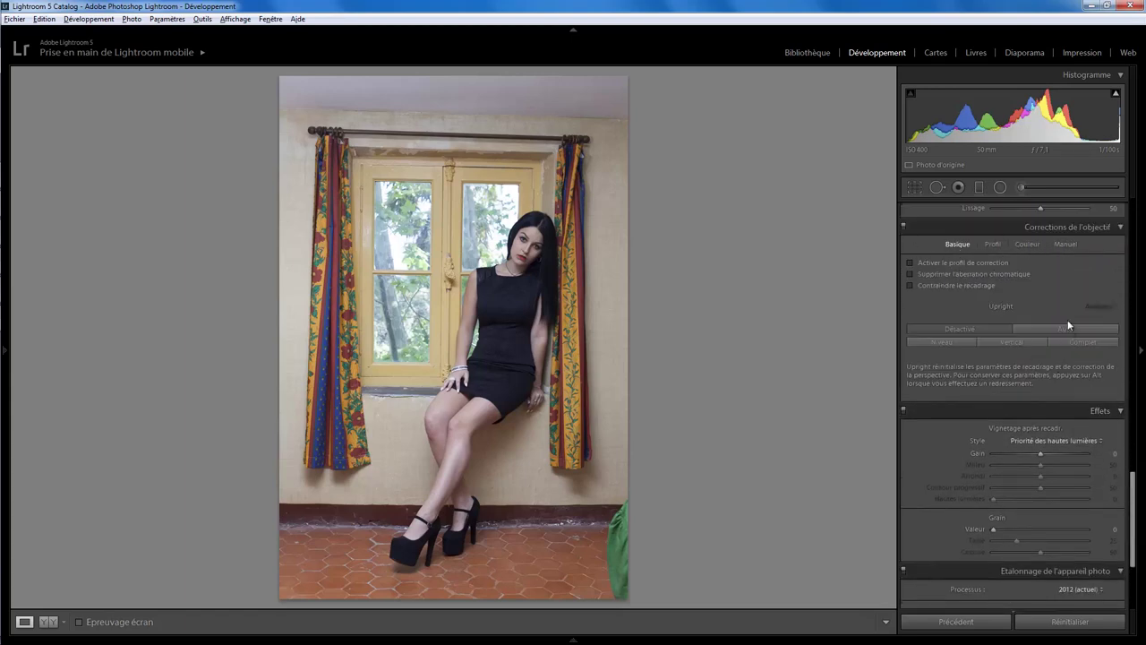
{"action": "left_click", "coordinate": [1061, 328]}
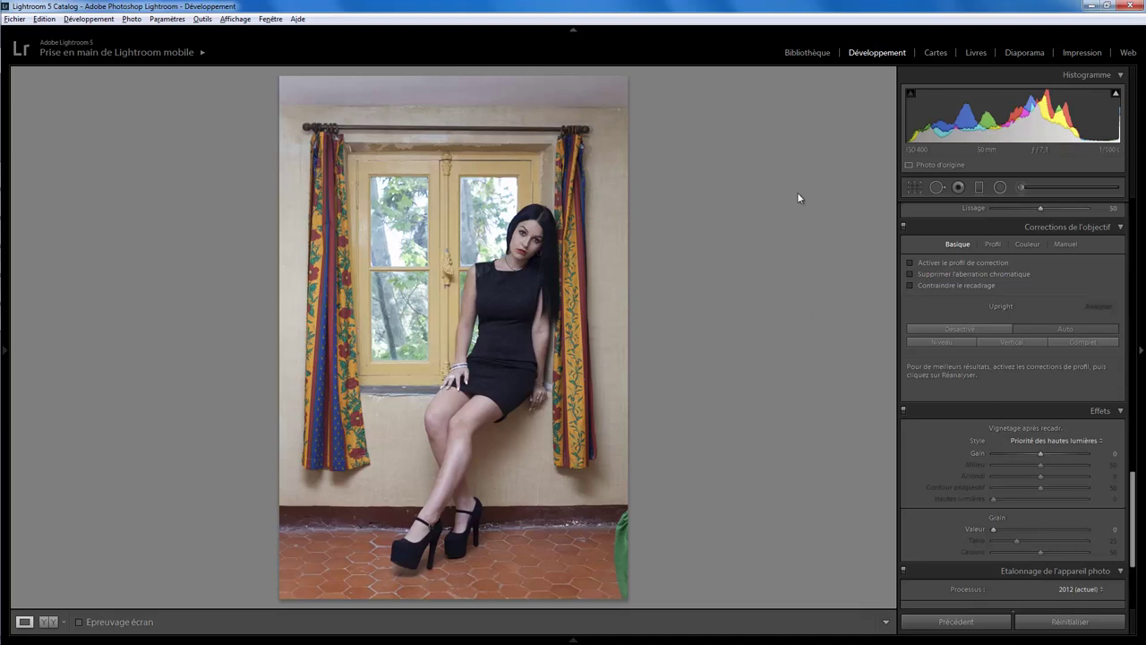
- Straighten the photo by −0.50° and crop in from the top-left and bottom-right corners
{"action": "left_click", "coordinate": [914, 187]}
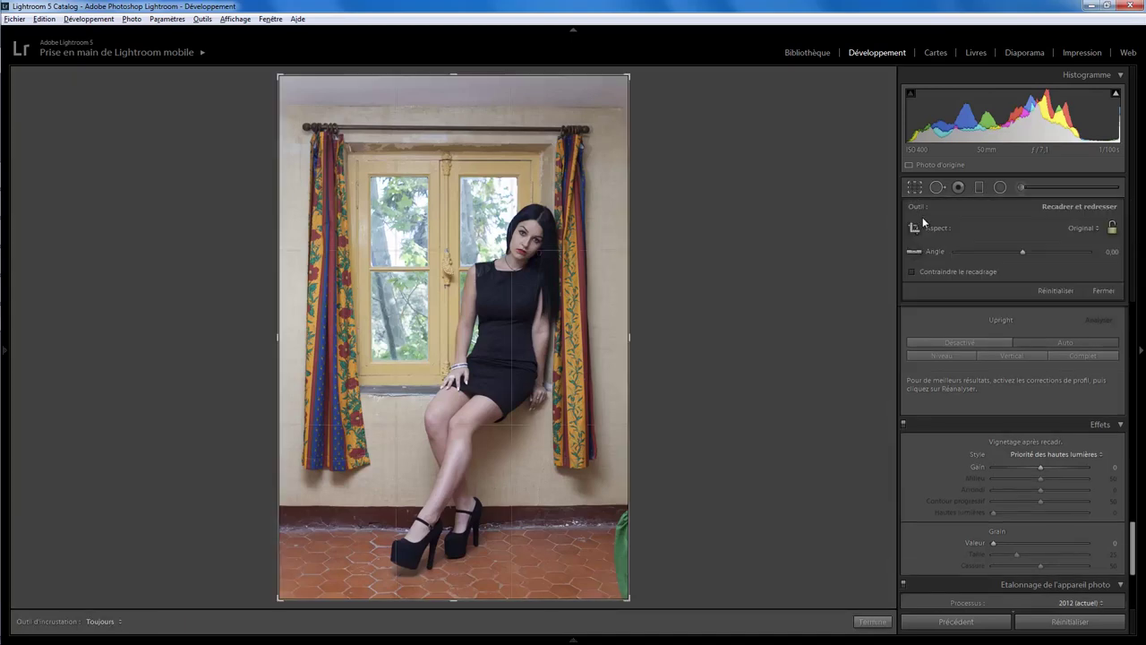
{"action": "left_click", "coordinate": [1113, 252]}
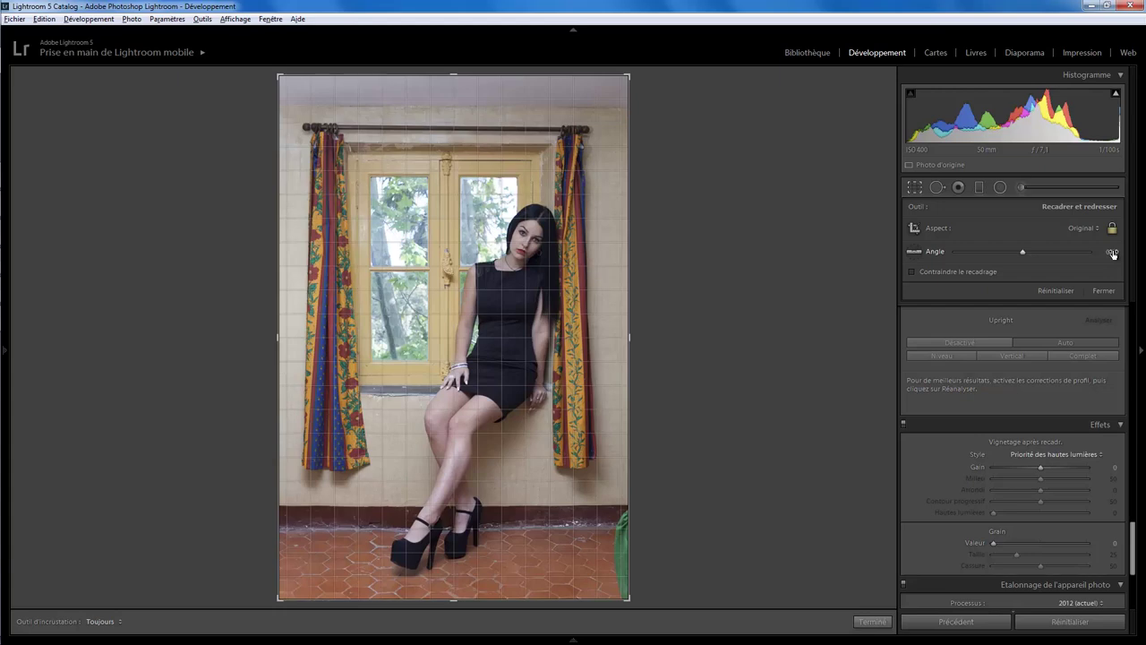
{"action": "left_click_drag", "start_coordinate": [1111, 253], "coordinate": [1105, 255]}
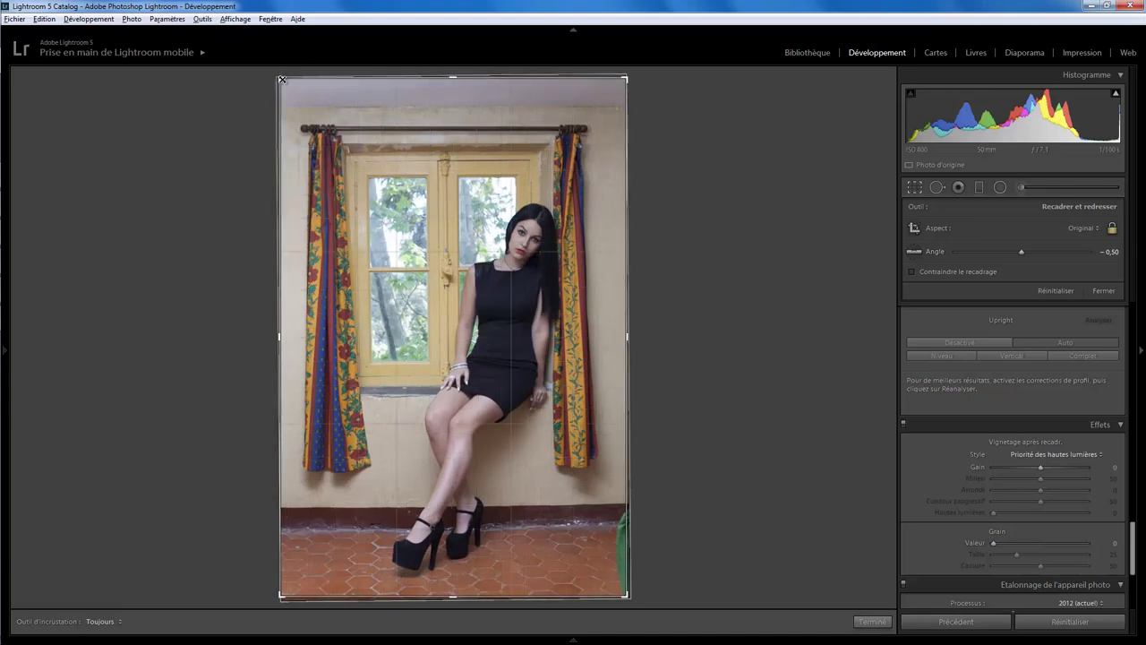
{"action": "left_click_drag", "start_coordinate": [283, 81], "coordinate": [286, 87]}
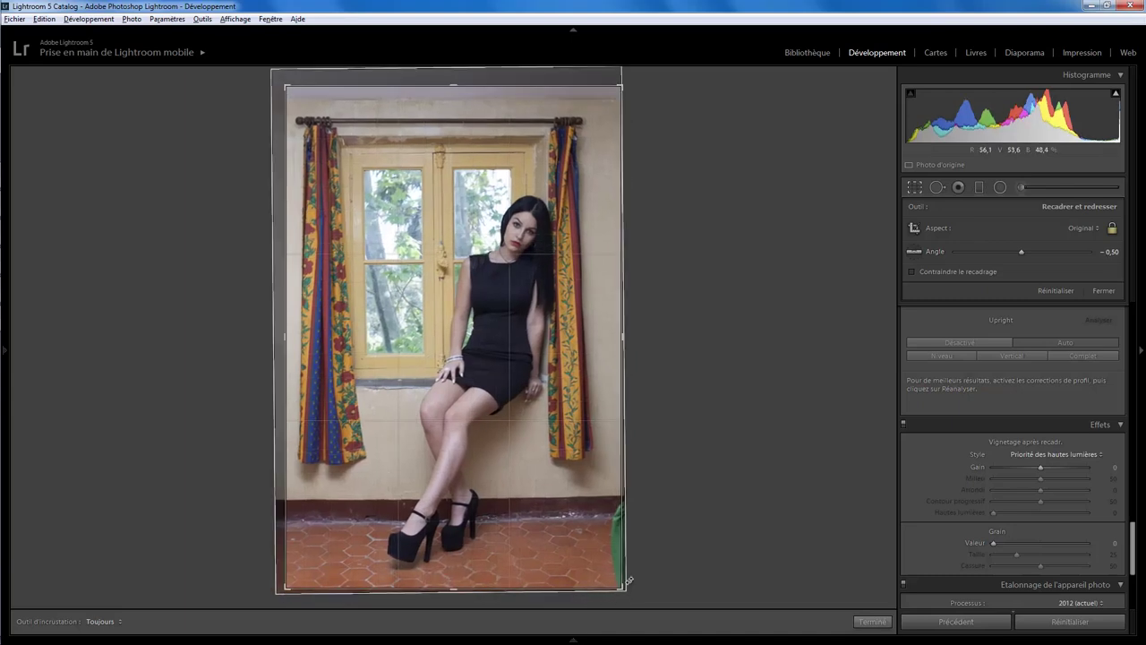
{"action": "left_click_drag", "start_coordinate": [630, 580], "coordinate": [616, 579]}
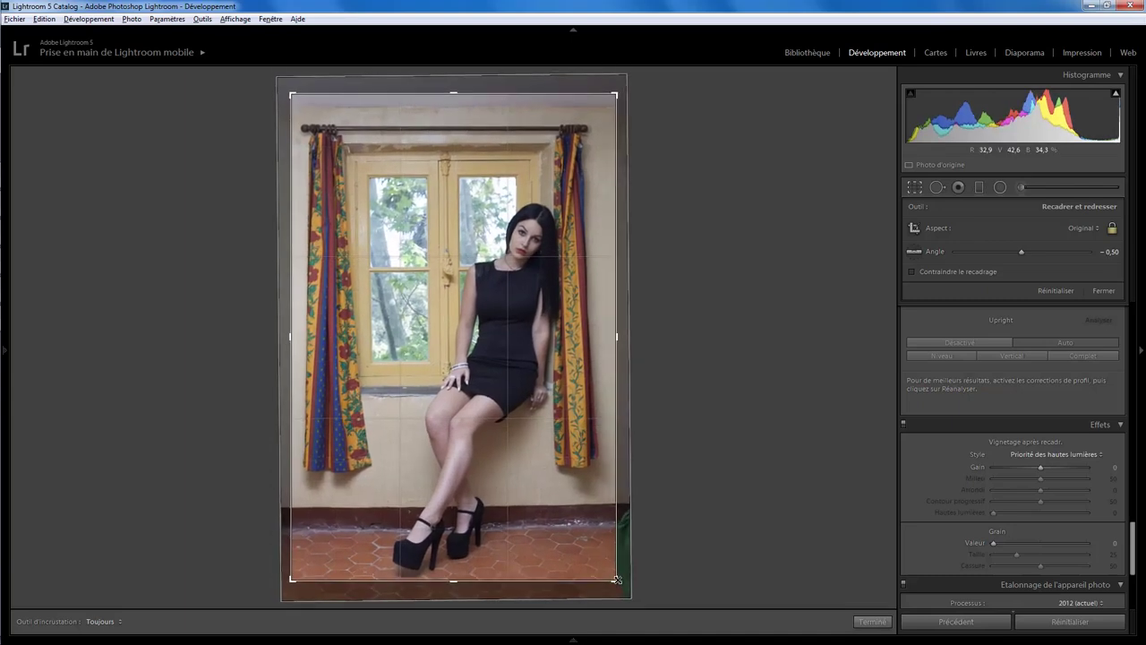
{"action": "left_click_drag", "start_coordinate": [430, 107], "coordinate": [463, 111]}
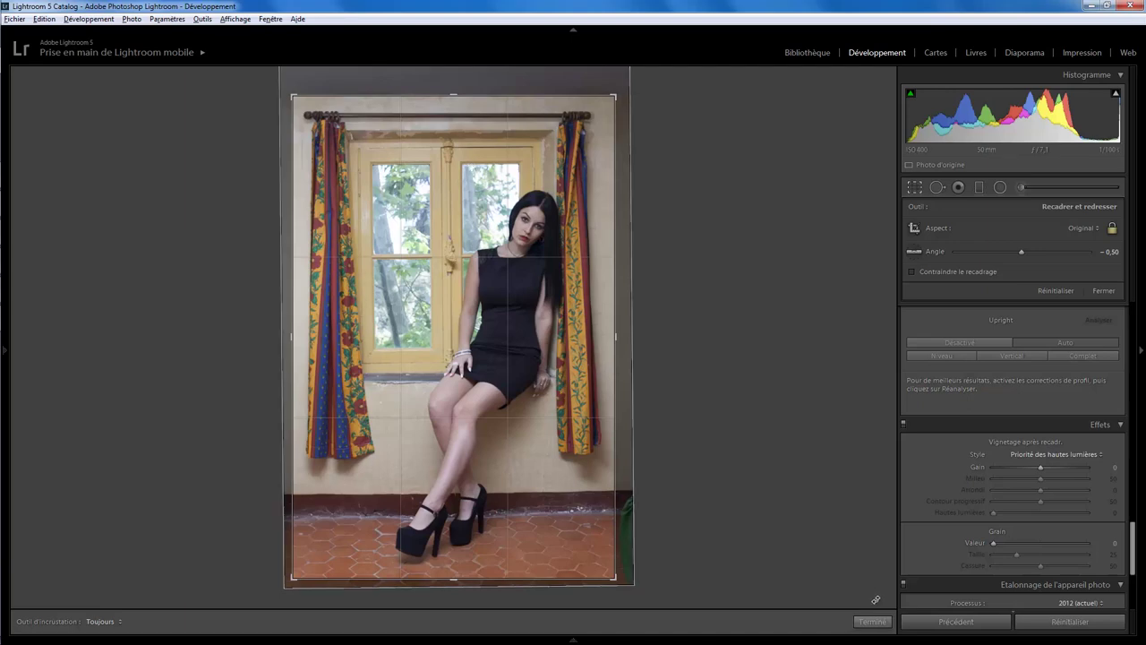
{"action": "left_click", "coordinate": [872, 621]}
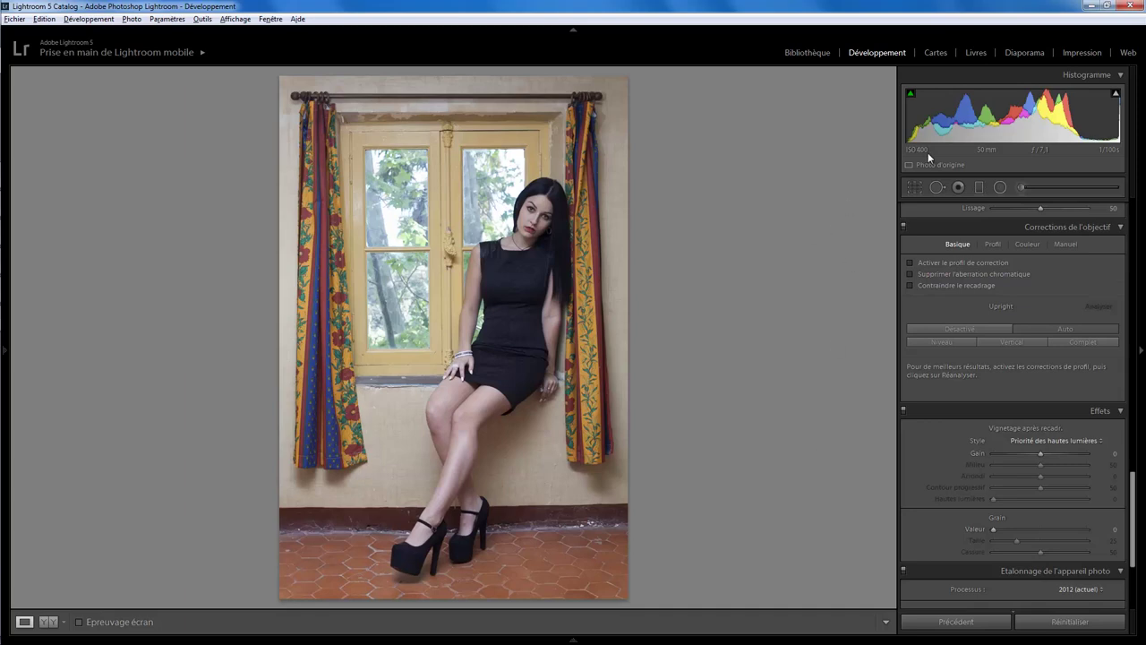
- Reposition the photo within the crop frame to refine the framing
{"action": "left_click", "coordinate": [916, 188]}
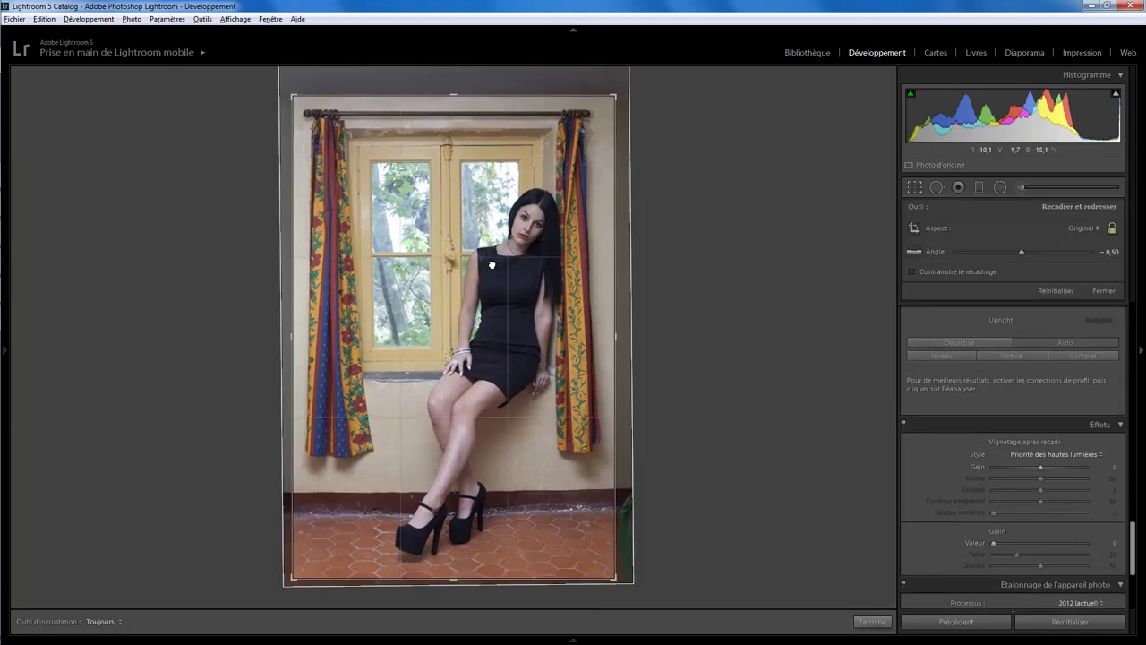
{"action": "left_click_drag", "start_coordinate": [493, 277], "coordinate": [494, 289]}
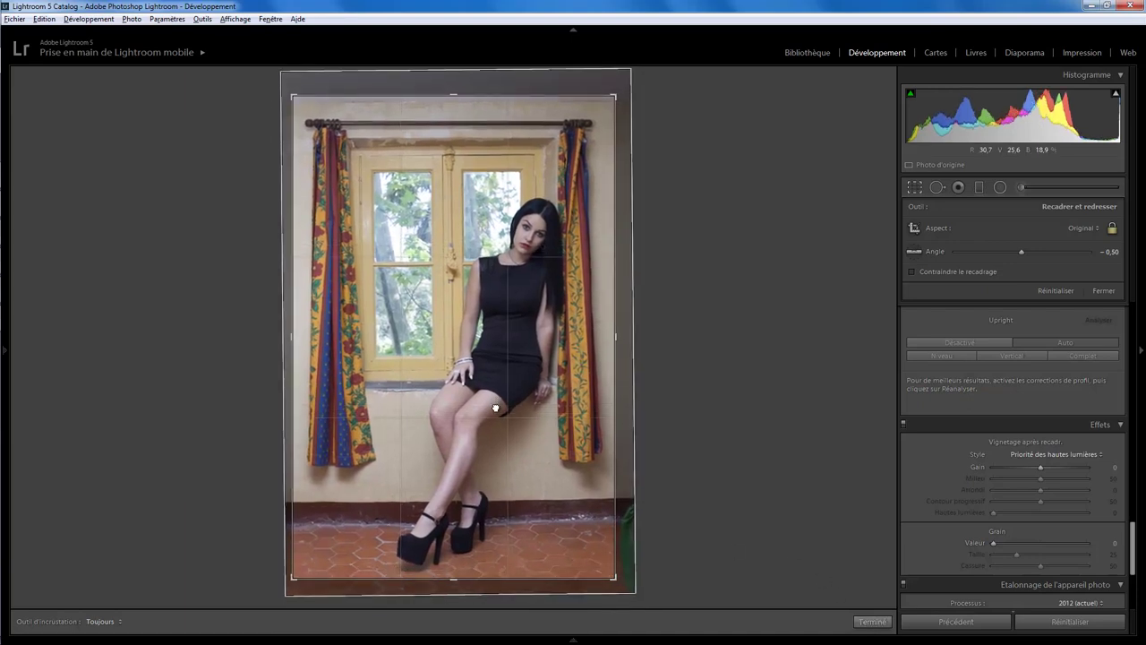
{"action": "left_click_drag", "start_coordinate": [496, 409], "coordinate": [495, 402]}
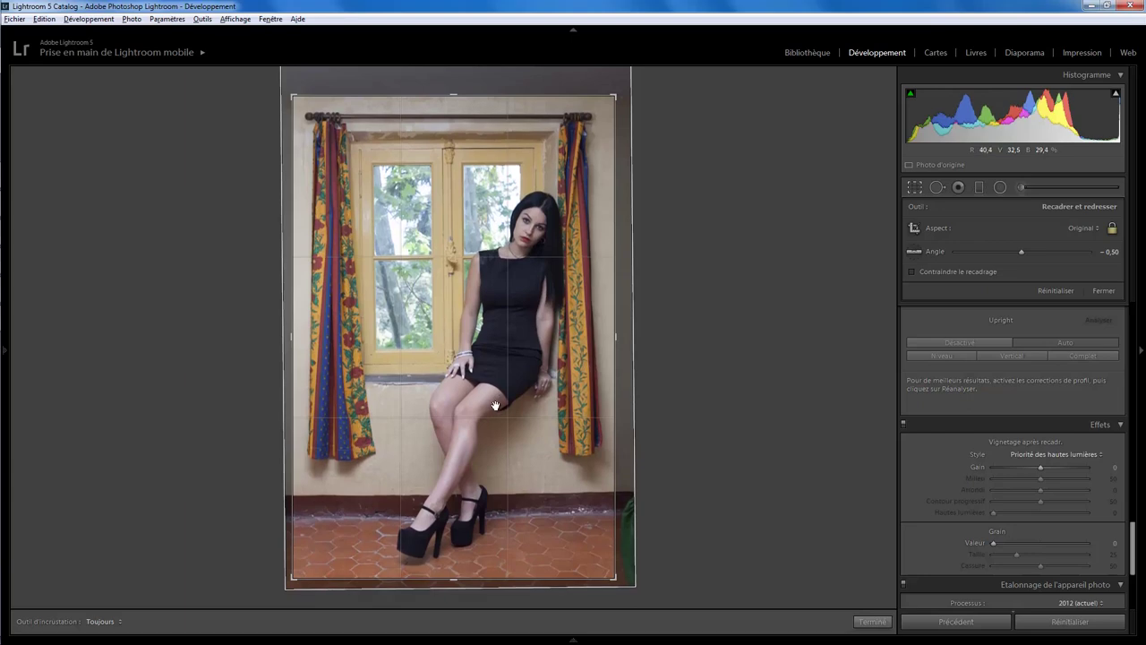
{"action": "left_click_drag", "start_coordinate": [496, 406], "coordinate": [499, 406]}
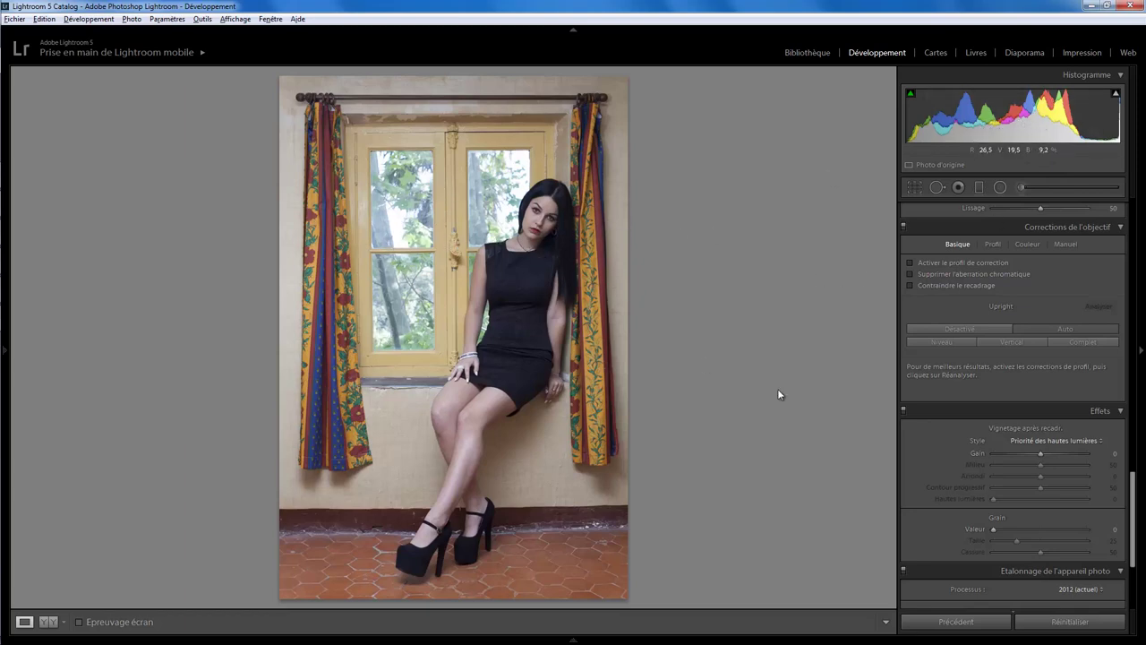
- Try lowering Highlights to −43, then reset Highlights back to 0
{"action": "left_click_drag", "start_coordinate": [1135, 488], "coordinate": [1142, 206]}
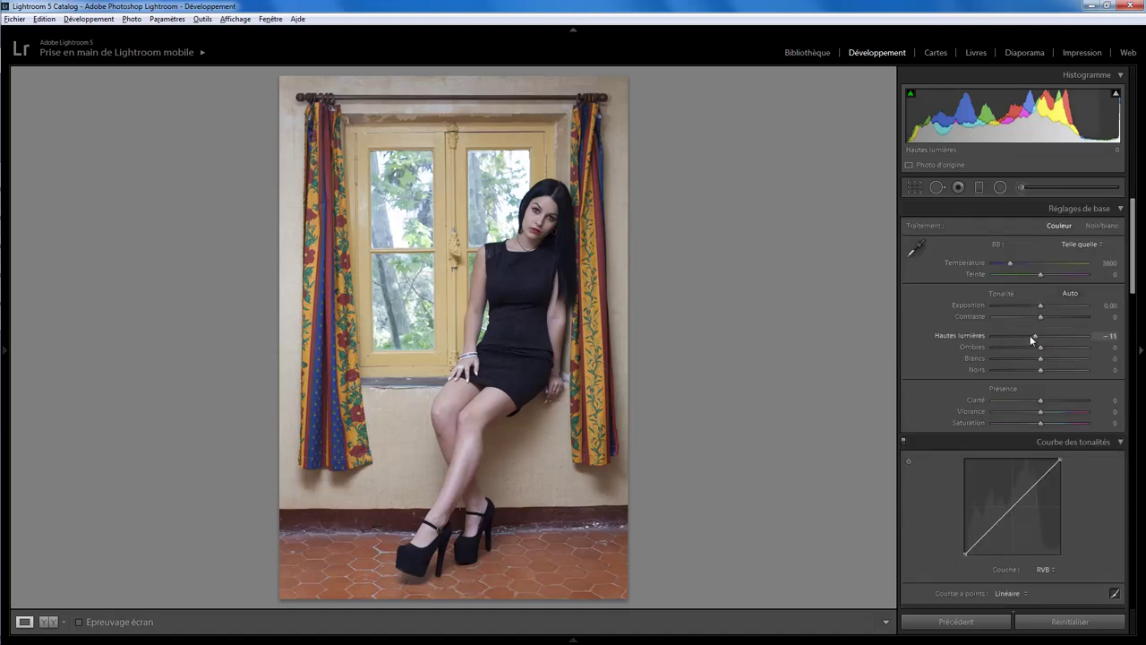
{"action": "mouse_move", "coordinate": [1030, 335]}
{"action": "left_mouse_down"}
{"action": "mouse_move", "coordinate": [994, 340]}
{"action": "mouse_move", "coordinate": [1045, 343]}
{"action": "mouse_move", "coordinate": [1016, 340]}
{"action": "left_mouse_up"}
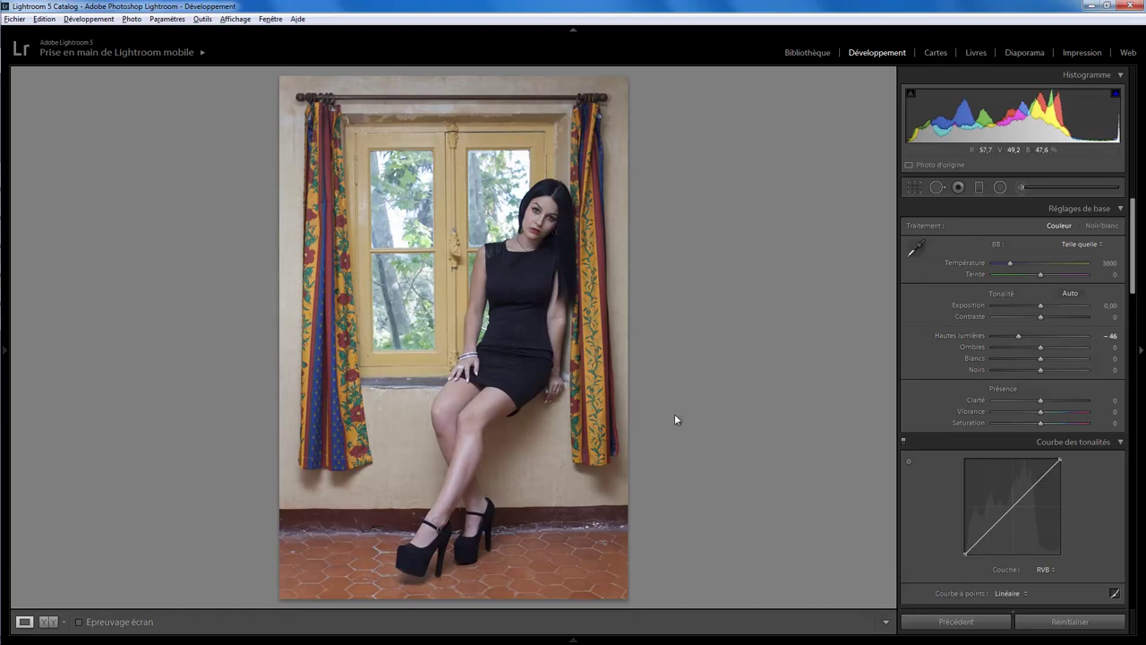
{"action": "double_click", "coordinate": [1018, 337]}
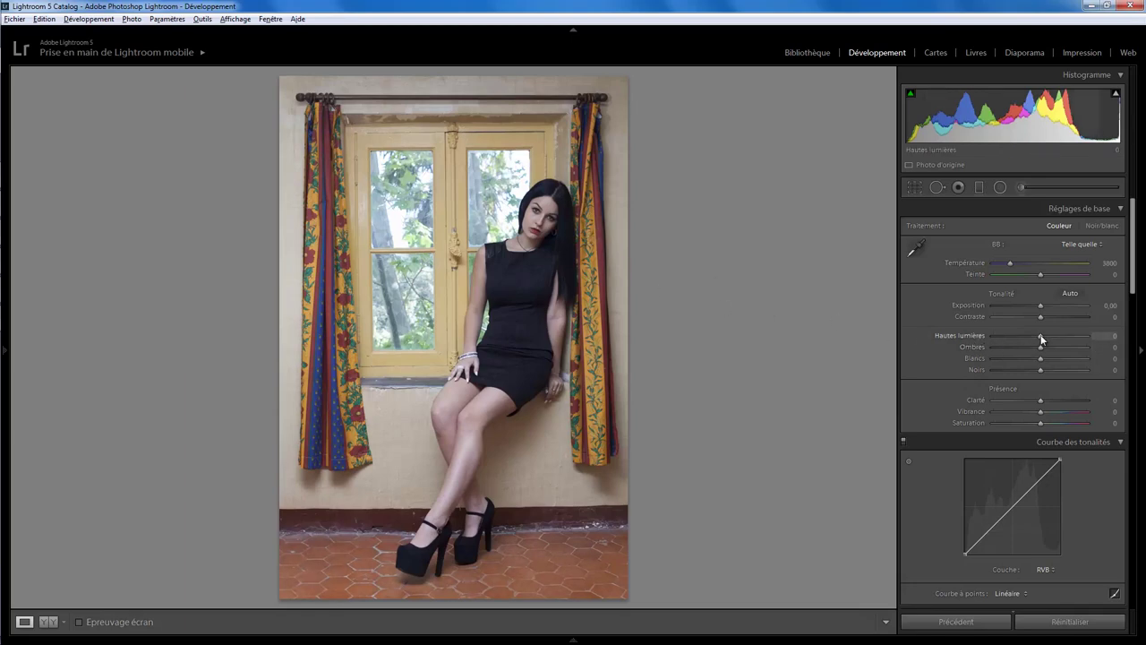
- Raise Exposure to +0.16 and lift Shadows to +11
{"action": "left_click_drag", "start_coordinate": [1042, 309], "coordinate": [1043, 309]}
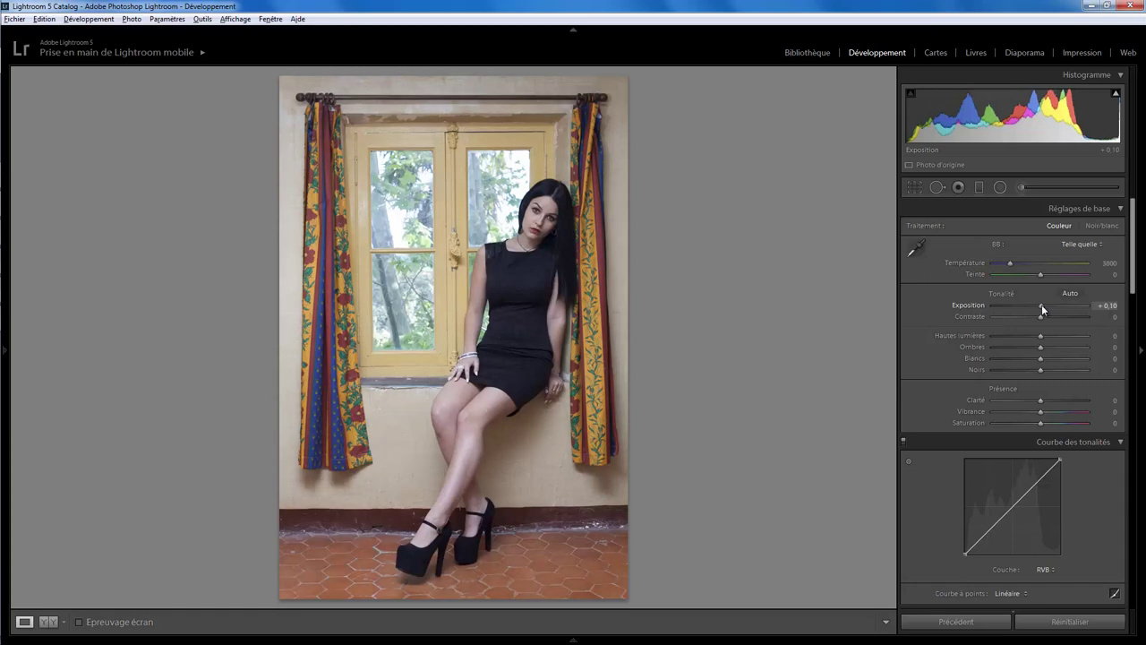
{"action": "left_click", "coordinate": [1042, 304]}
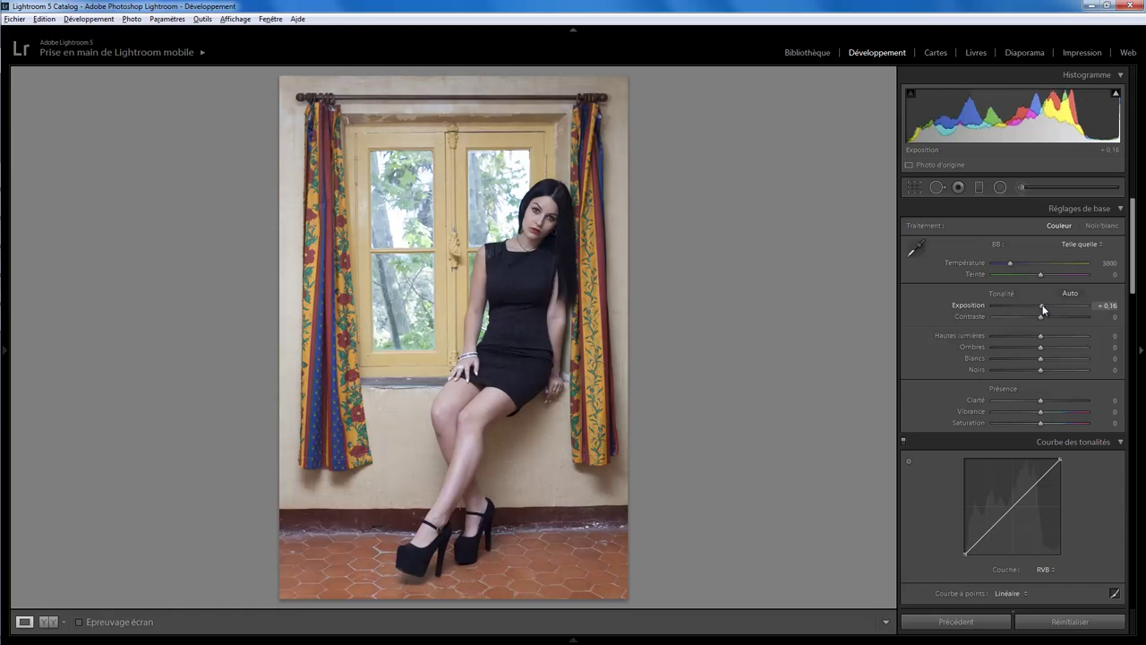
{"action": "left_click", "coordinate": [522, 302]}
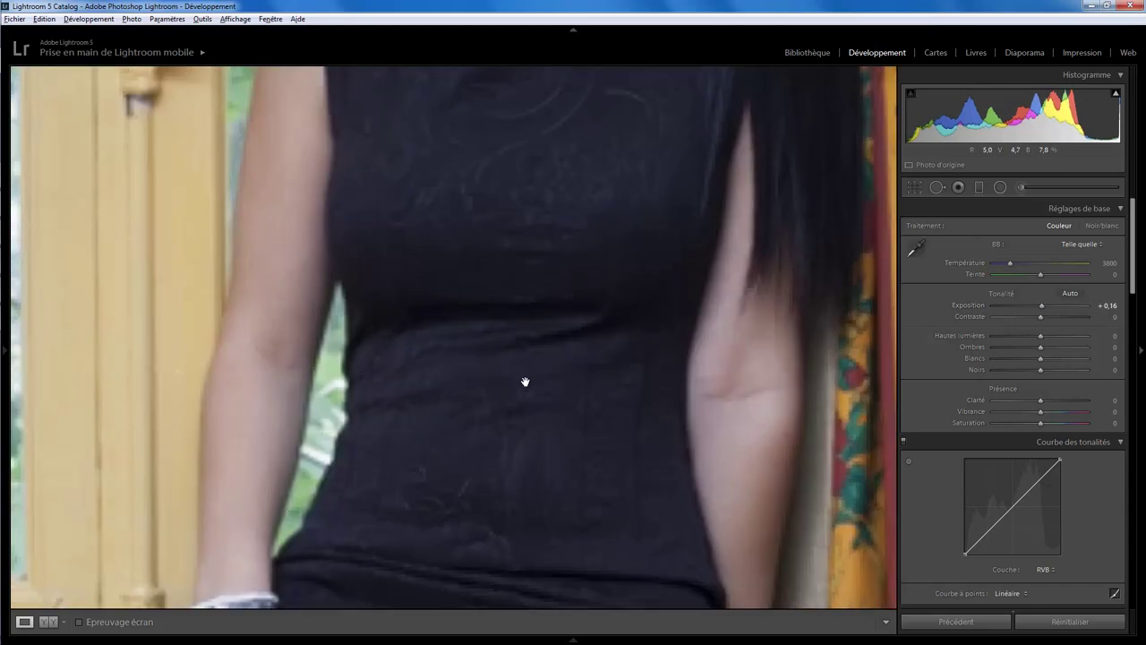
{"action": "left_click", "coordinate": [507, 390]}
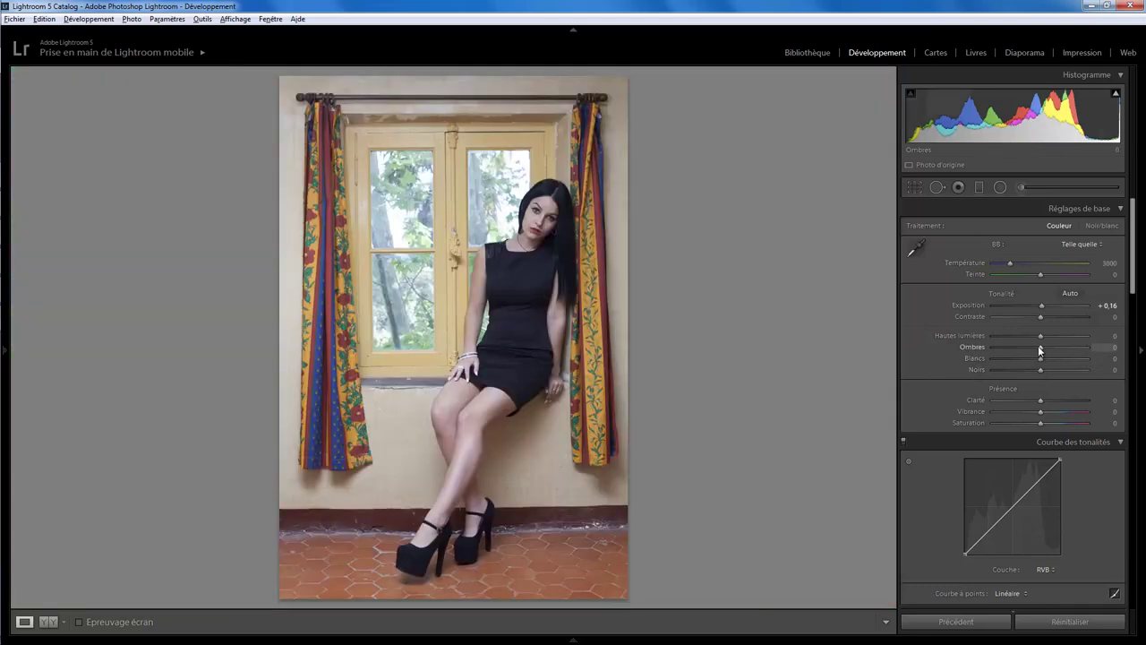
{"action": "mouse_move", "coordinate": [1042, 350]}
{"action": "left_mouse_down"}
{"action": "mouse_move", "coordinate": [1053, 351]}
{"action": "mouse_move", "coordinate": [1043, 347]}
{"action": "left_mouse_up"}
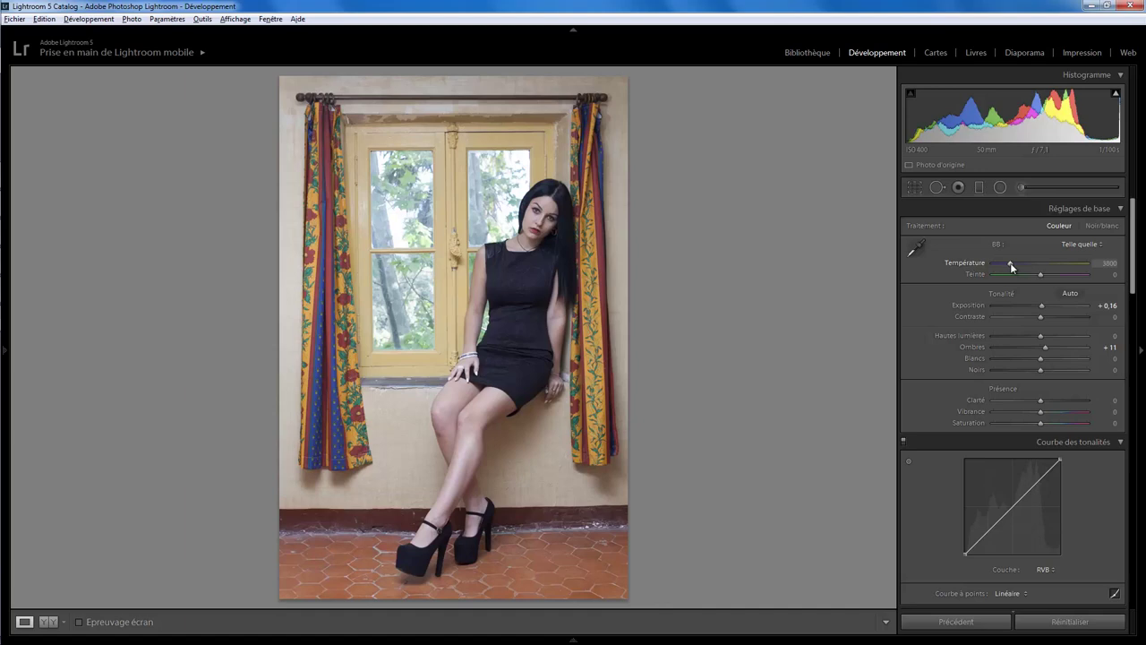
- Set the white balance temperature to 3975, then zoom in close on the face
{"action": "left_click_drag", "start_coordinate": [1011, 267], "coordinate": [1016, 267]}
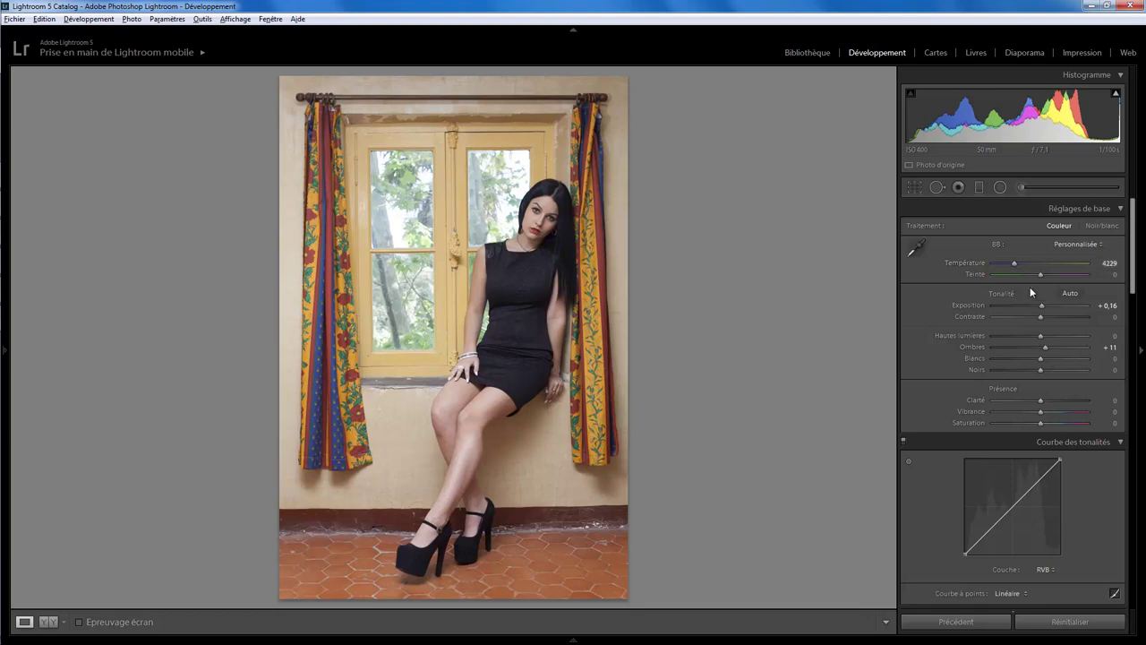
{"action": "left_click_drag", "start_coordinate": [1018, 265], "coordinate": [1015, 265]}
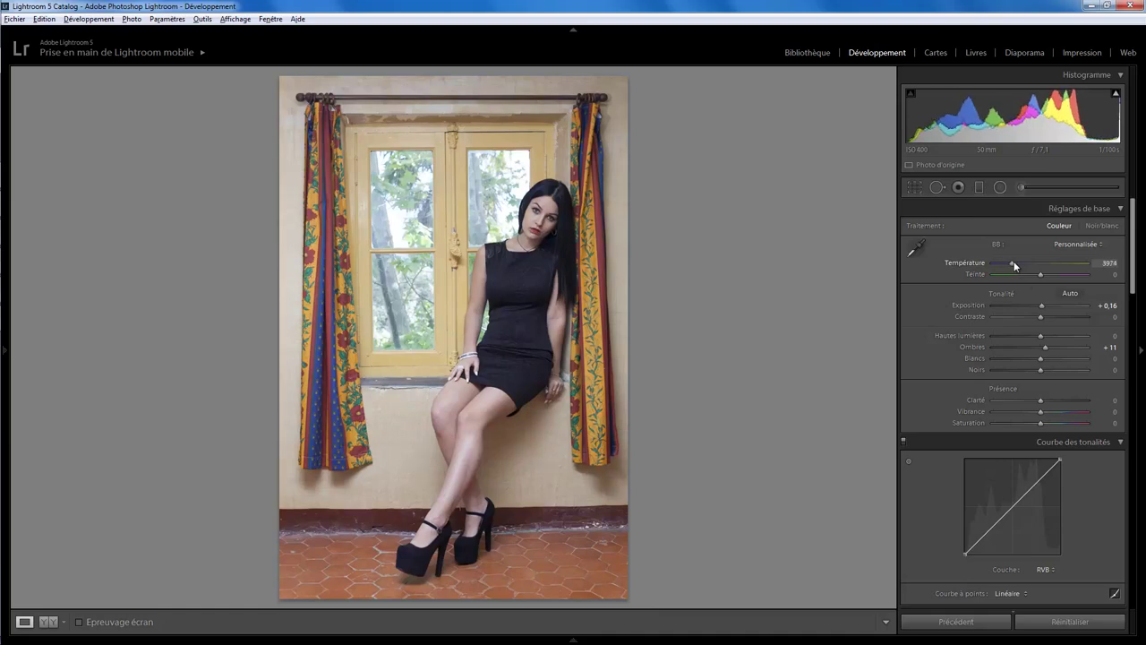
{"action": "left_click", "coordinate": [545, 219]}
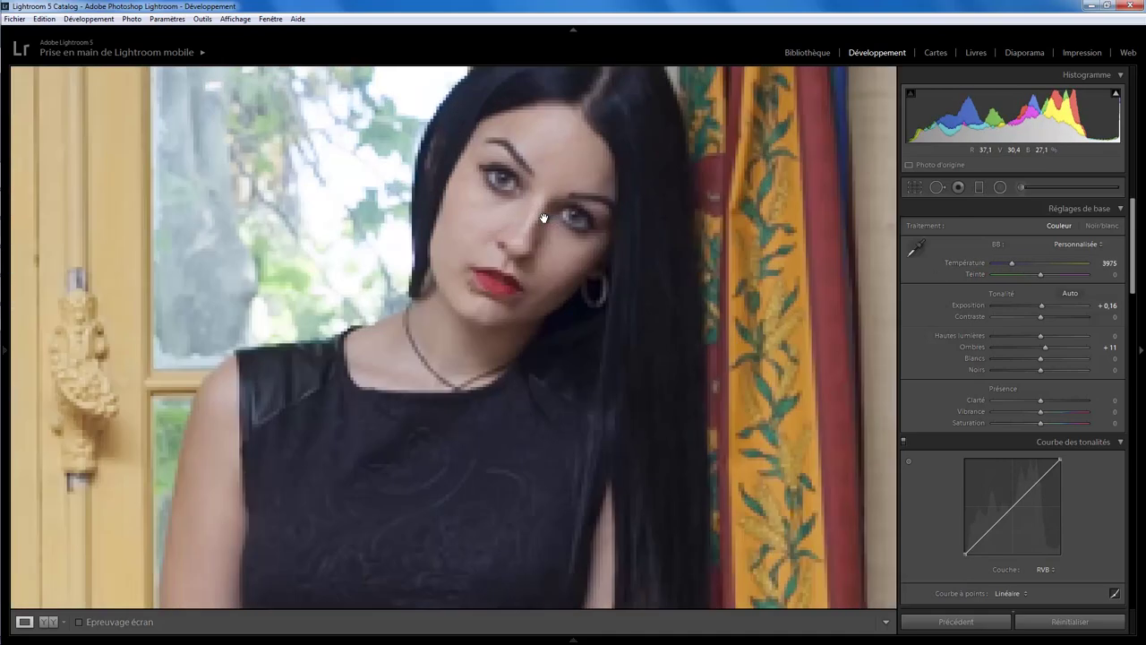
{"action": "left_click_drag", "start_coordinate": [544, 219], "coordinate": [548, 290]}
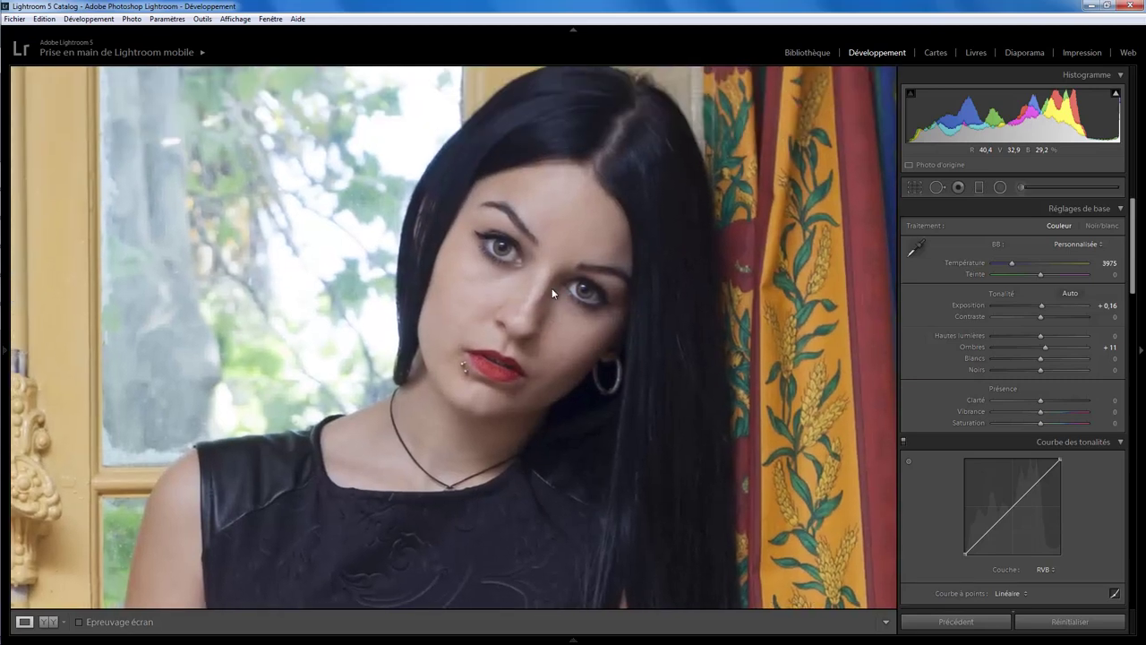
- Paint a brightening Adjustment Brush stroke over both irises with pins hidden
{"action": "left_click", "coordinate": [1022, 188]}
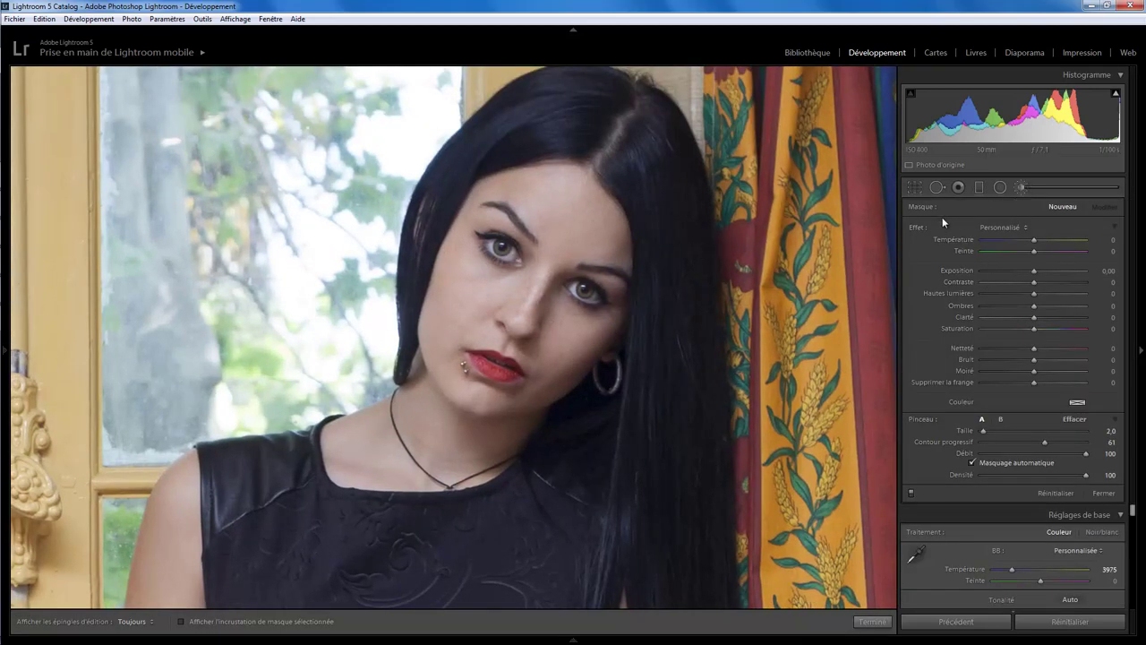
{"action": "left_click_drag", "start_coordinate": [1034, 272], "coordinate": [1052, 271]}
{"action": "key", "text": "h"}
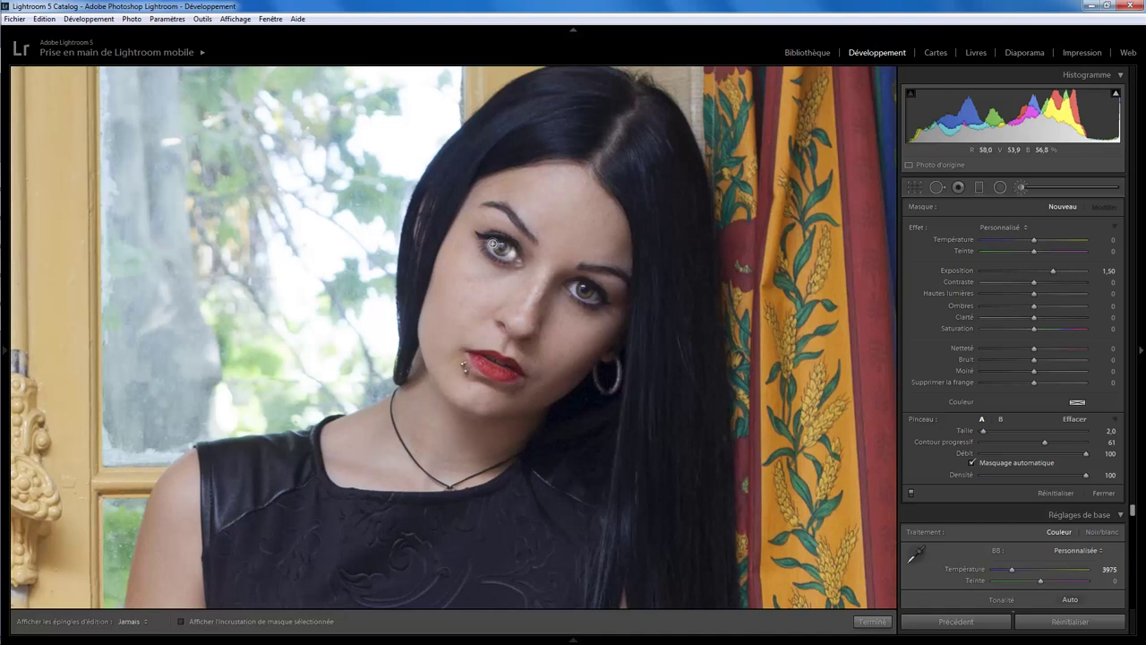
{"action": "left_click_drag", "start_coordinate": [496, 248], "coordinate": [506, 253]}
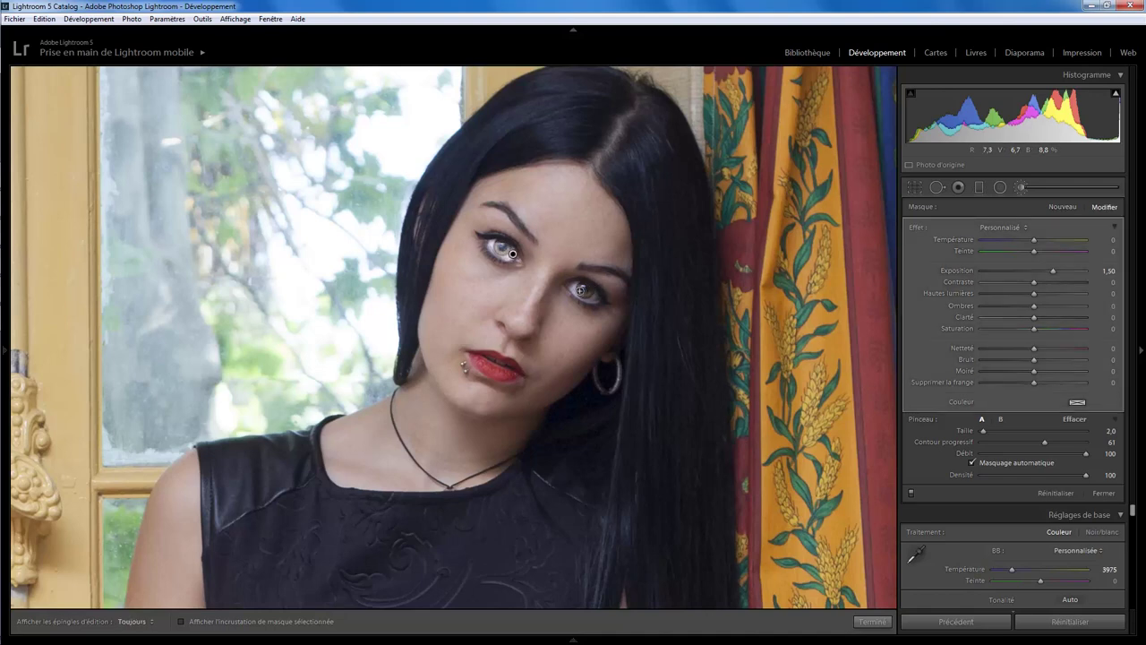
{"action": "left_click_drag", "start_coordinate": [593, 296], "coordinate": [585, 293]}
{"action": "key", "text": "h"}
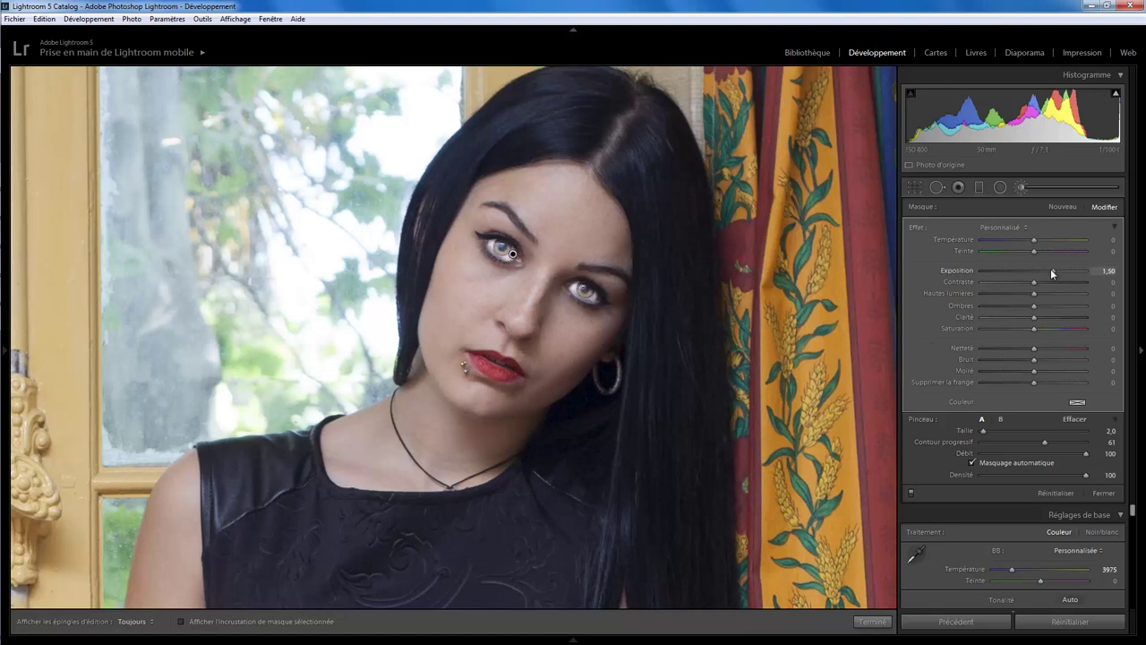
- Fine-tune the eye brush to Exposure 0.44, Shadows 9 and Clarity 23, then finish
{"action": "mouse_move", "coordinate": [1054, 270]}
{"action": "left_mouse_down"}
{"action": "mouse_move", "coordinate": [1037, 272]}
{"action": "mouse_move", "coordinate": [1043, 280]}
{"action": "left_mouse_up"}
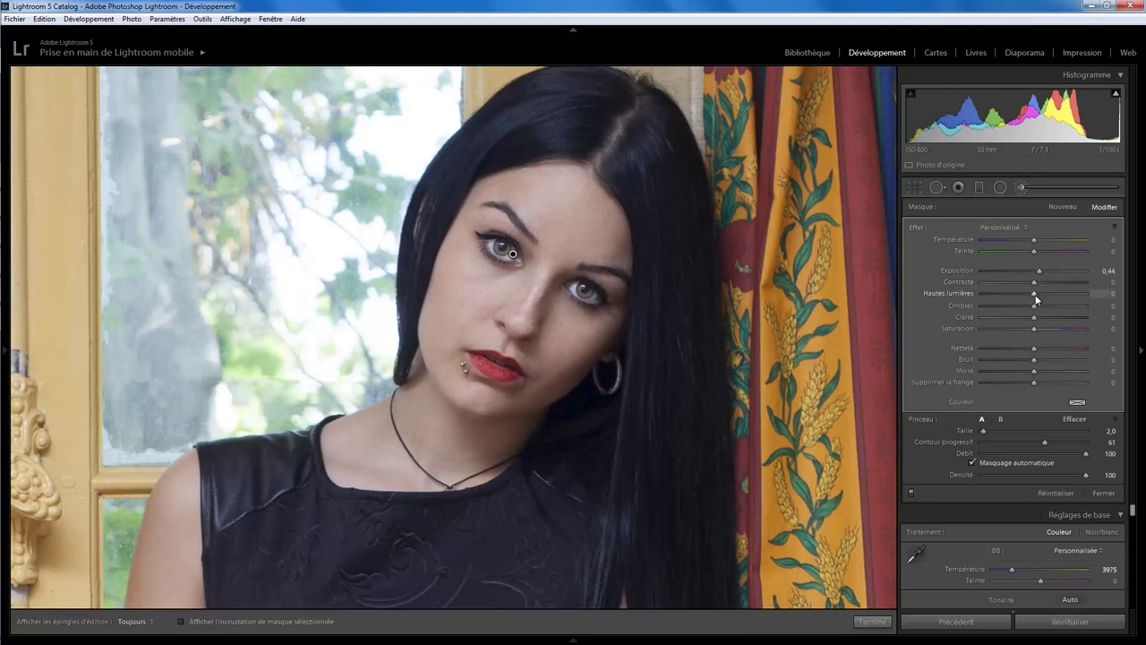
{"action": "left_click_drag", "start_coordinate": [1034, 308], "coordinate": [1040, 308]}
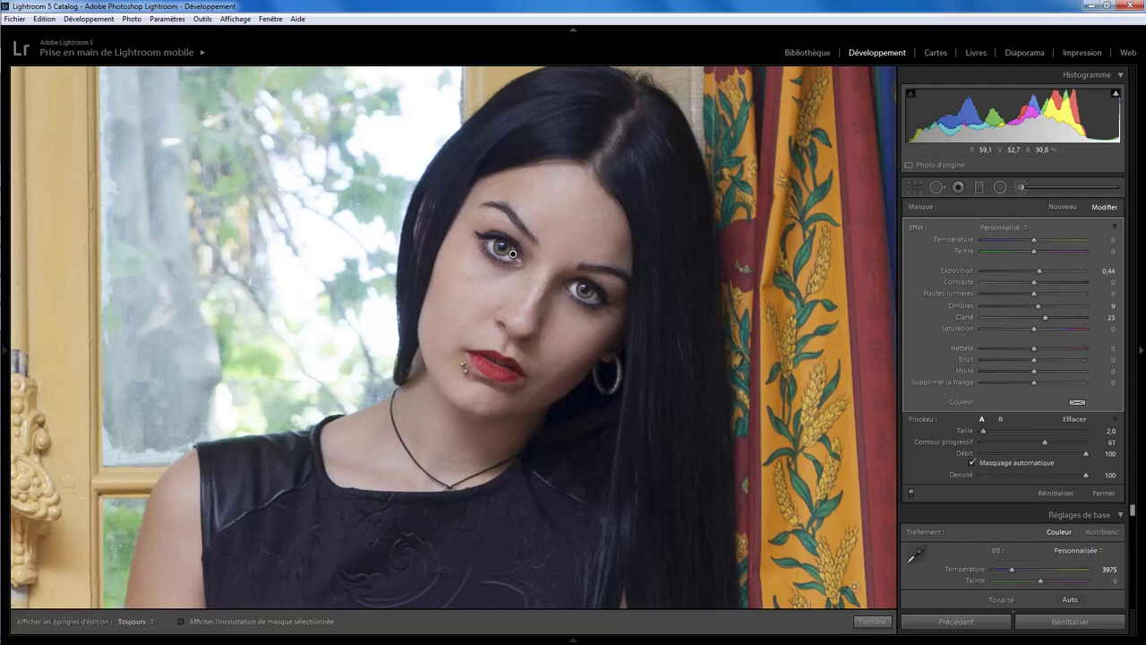
{"action": "left_click", "coordinate": [874, 620]}
{"action": "left_click", "coordinate": [571, 295]}
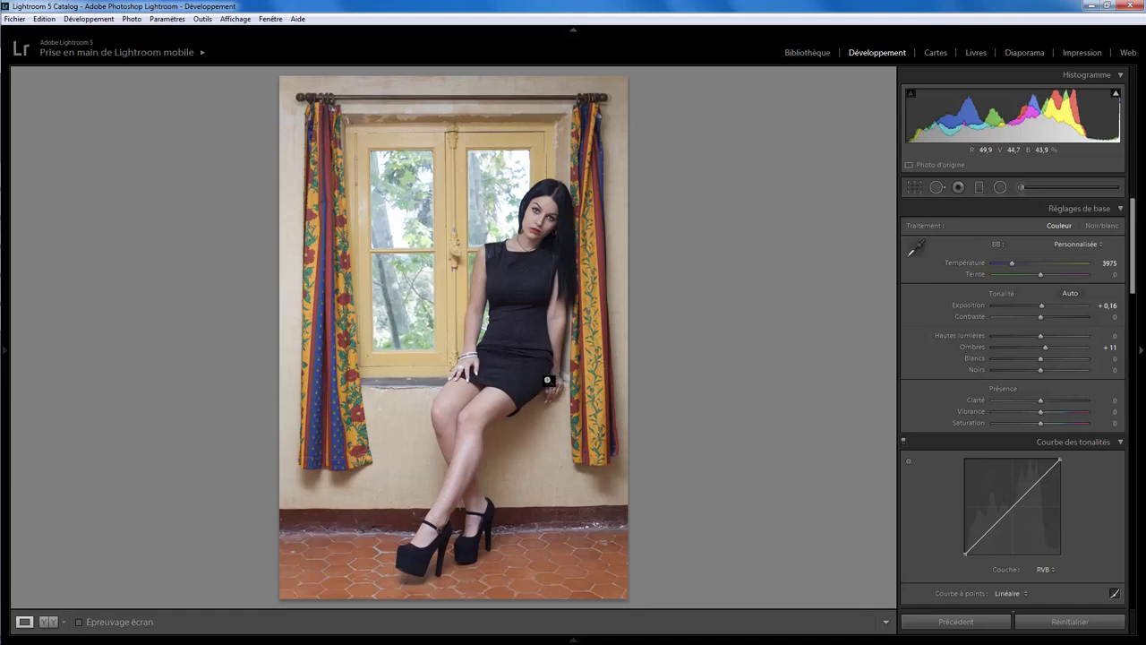
- Add a radial filter oval over the hand with Shadows +46
{"action": "left_click", "coordinate": [1000, 187]}
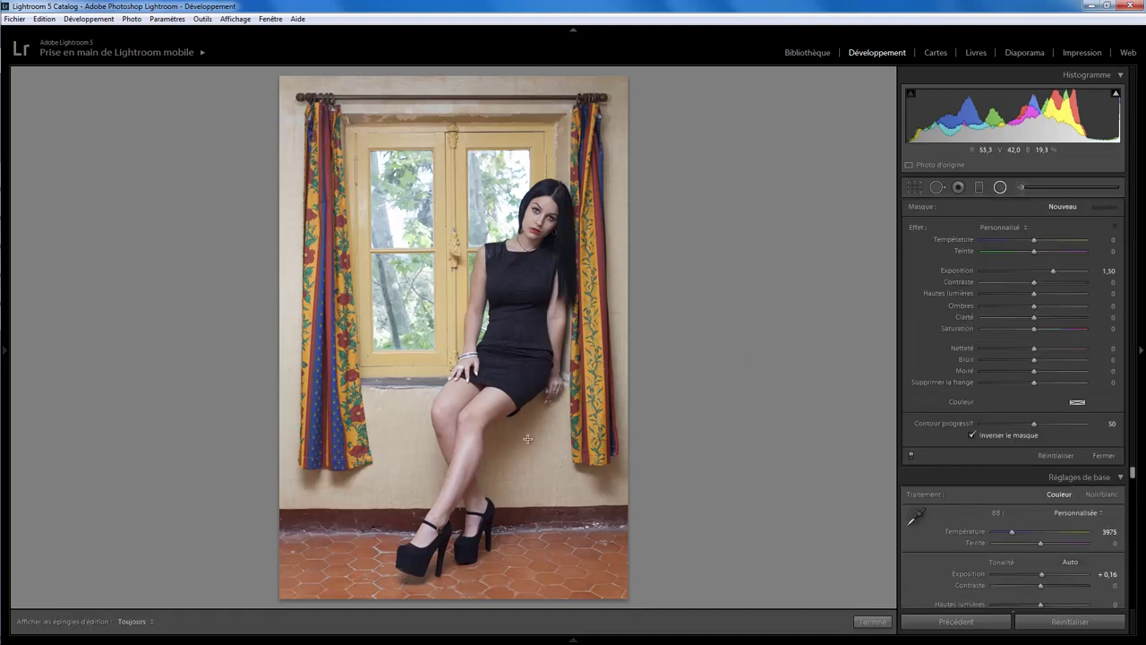
{"action": "left_click_drag", "start_coordinate": [571, 405], "coordinate": [576, 430]}
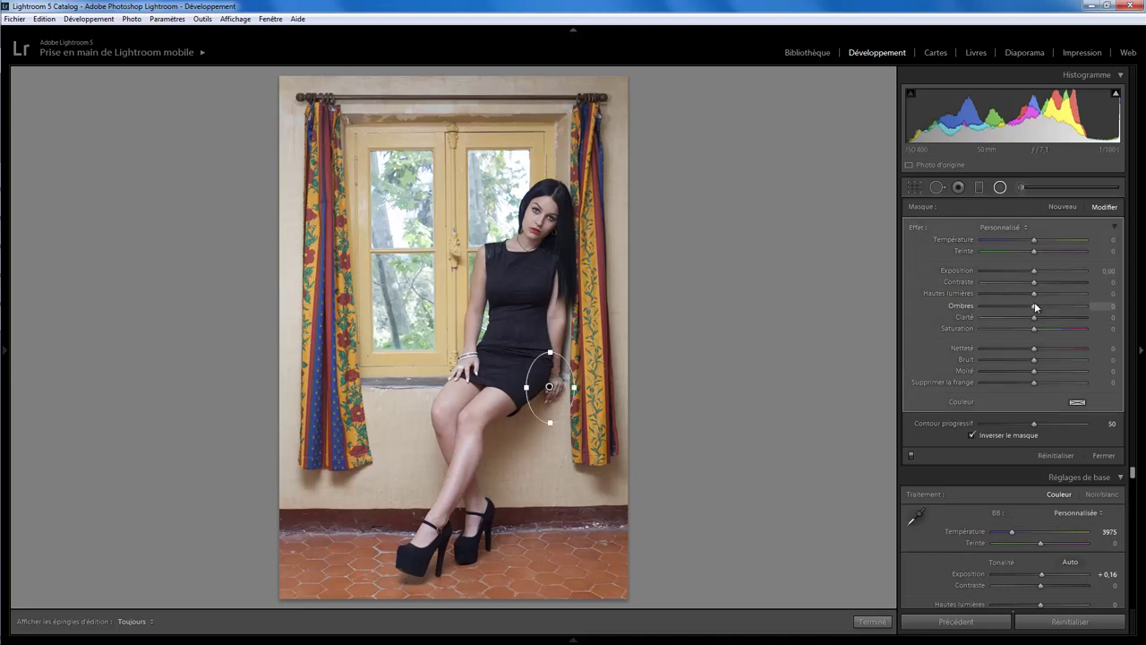
{"action": "mouse_move", "coordinate": [1041, 303]}
{"action": "left_mouse_down"}
{"action": "mouse_move", "coordinate": [1007, 303]}
{"action": "mouse_move", "coordinate": [1043, 309]}
{"action": "left_mouse_up"}
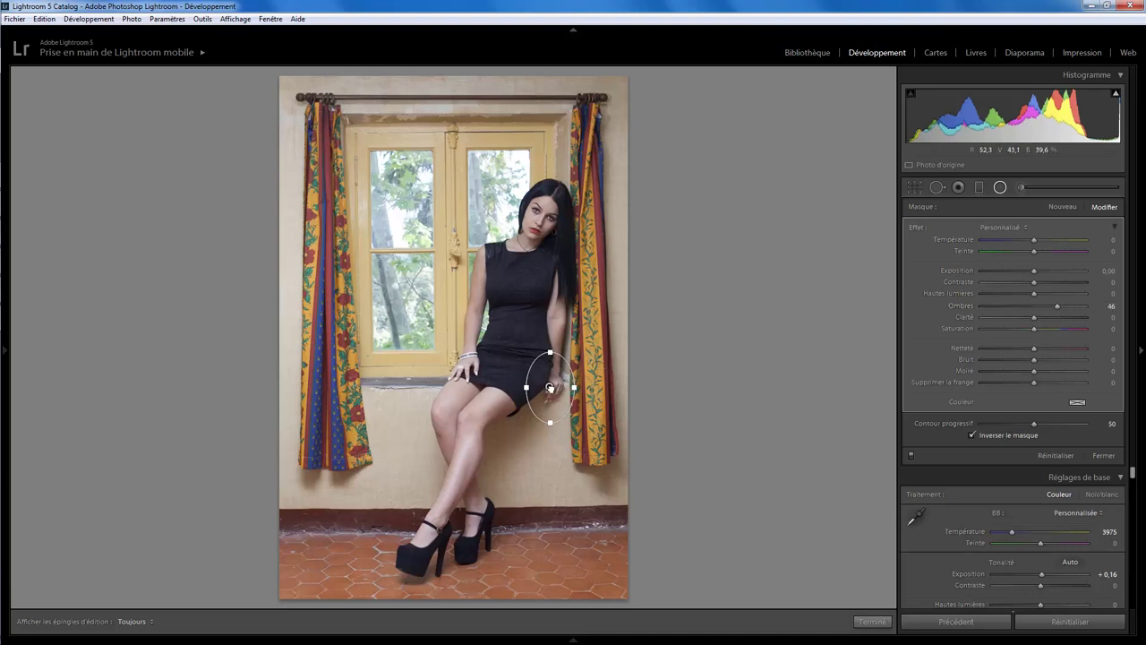
{"action": "left_click_drag", "start_coordinate": [550, 387], "coordinate": [554, 391]}
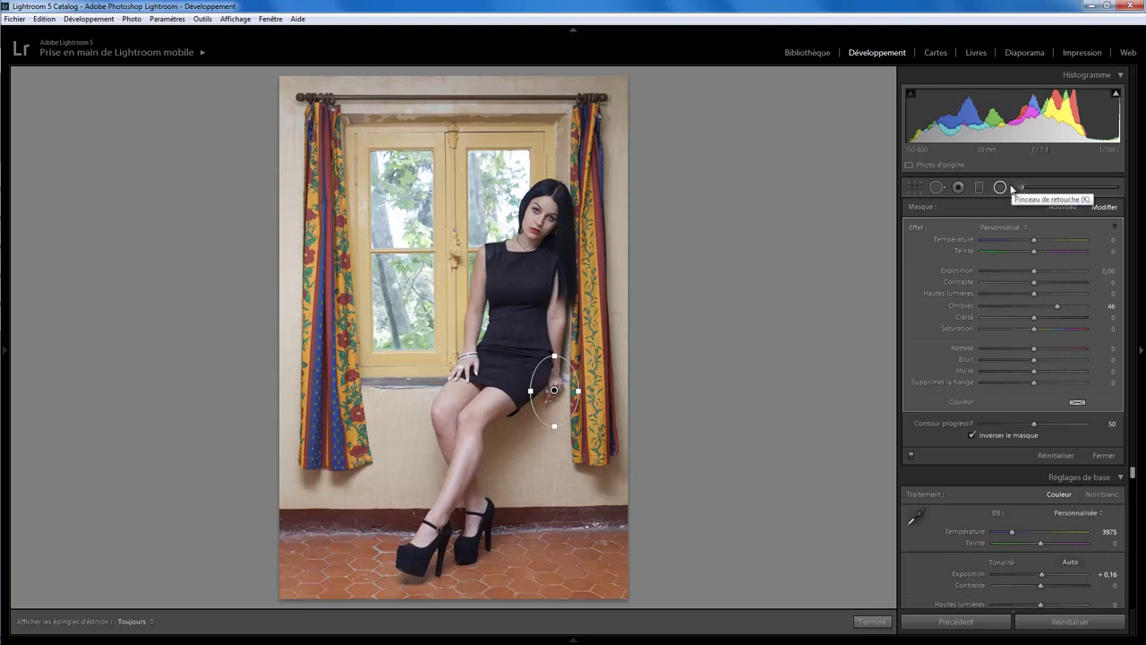
{"action": "left_click", "coordinate": [1000, 188]}
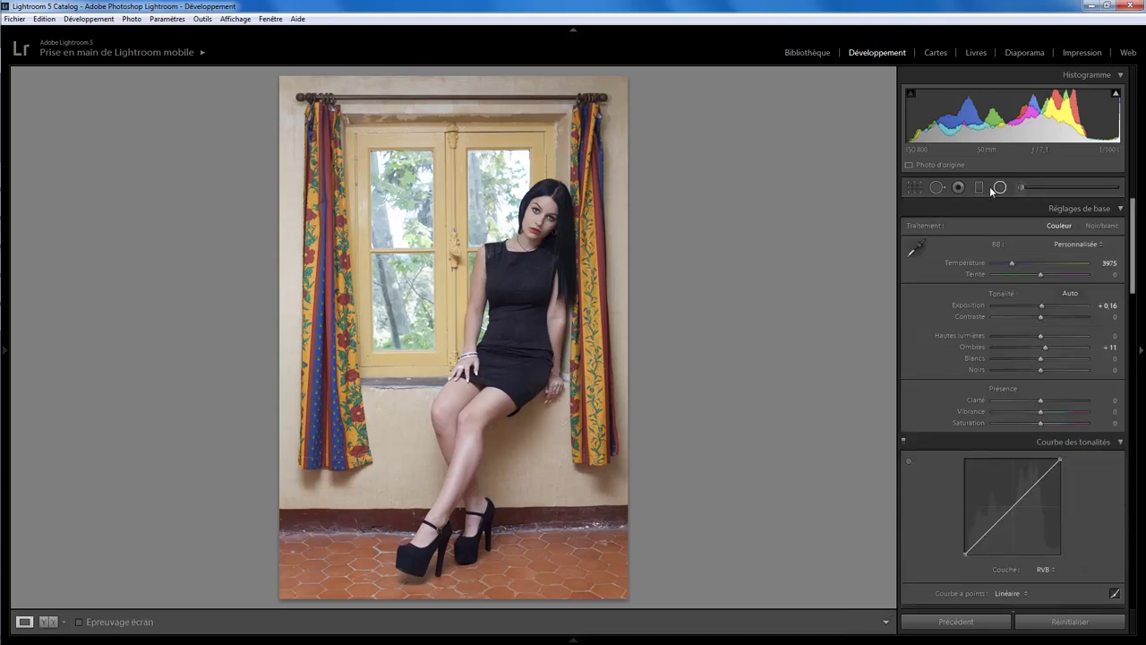
- Add a second radial oval centred on the face with its effect sliders reset
{"action": "left_click", "coordinate": [1000, 188]}
{"action": "left_click_drag", "start_coordinate": [533, 213], "coordinate": [568, 265]}
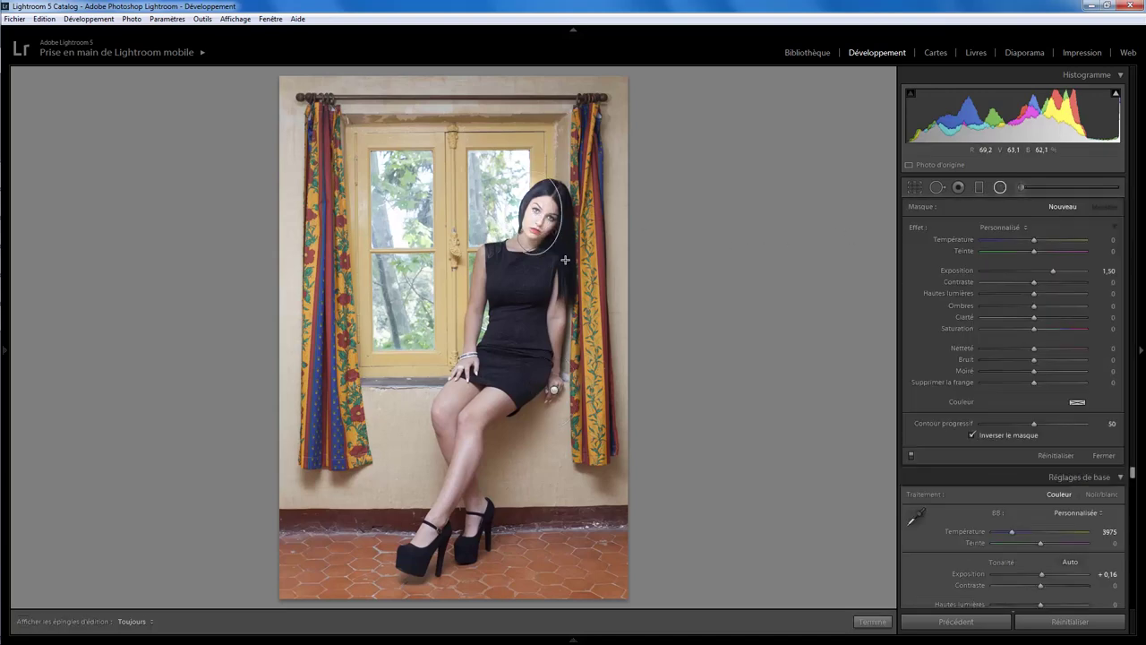
{"action": "double_click", "coordinate": [917, 227]}
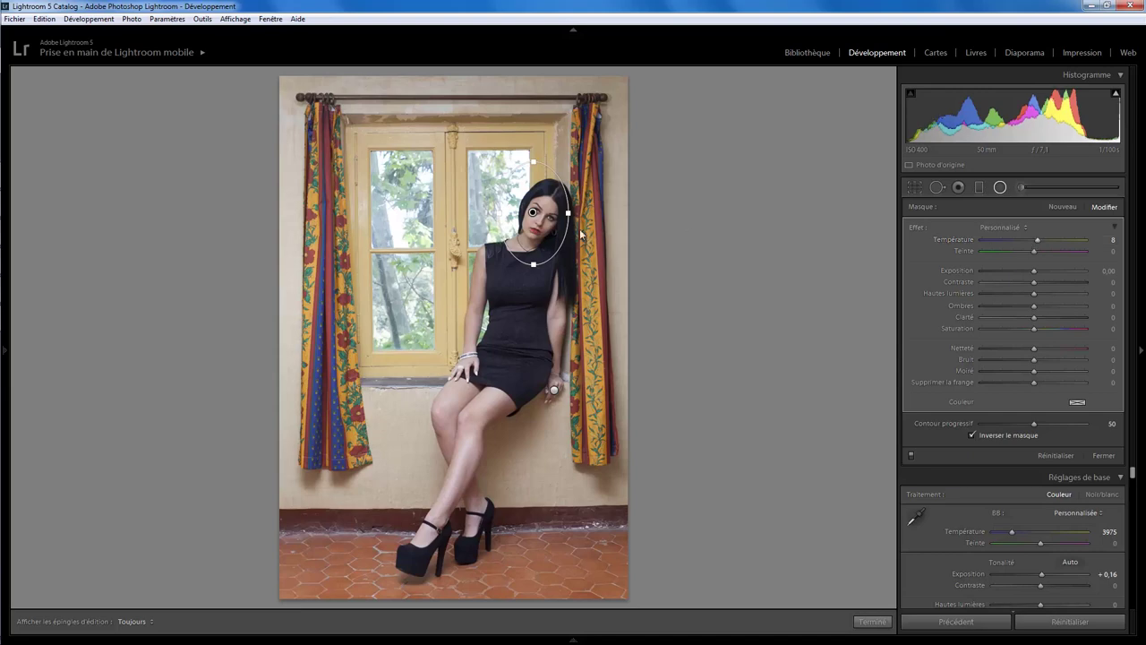
{"action": "left_click_drag", "start_coordinate": [533, 212], "coordinate": [534, 229]}
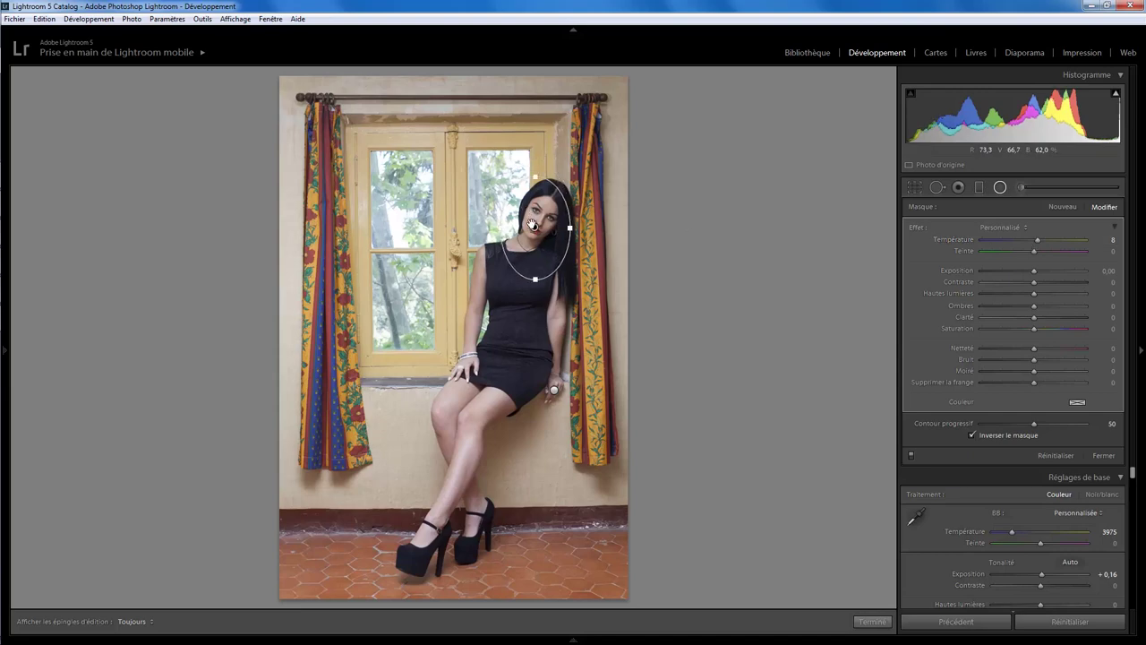
{"action": "left_click_drag", "start_coordinate": [533, 227], "coordinate": [535, 223]}
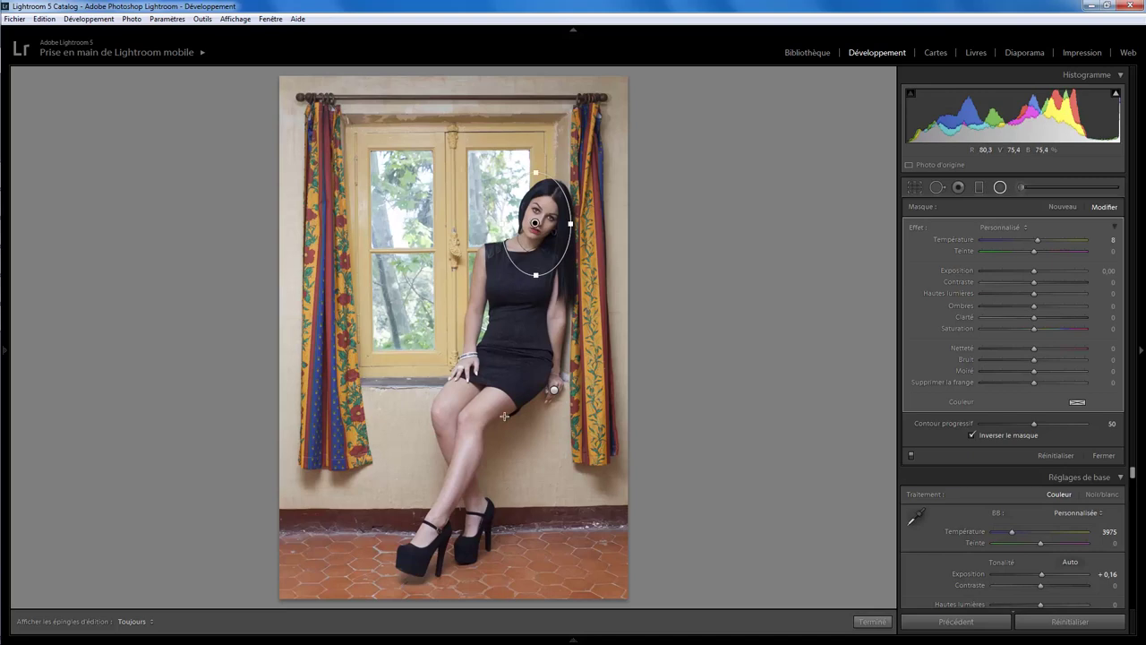
{"action": "left_click", "coordinate": [862, 624]}
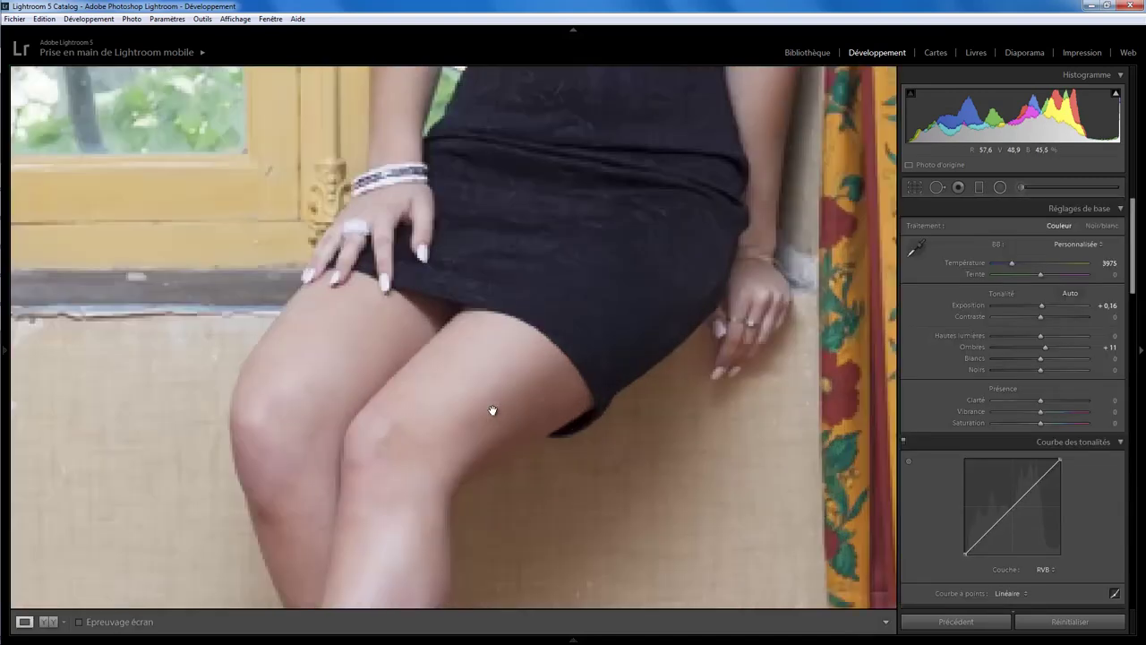
- Zoom to the knees and start a new leg brush with Exposure reset to 0
{"action": "left_click", "coordinate": [491, 411]}
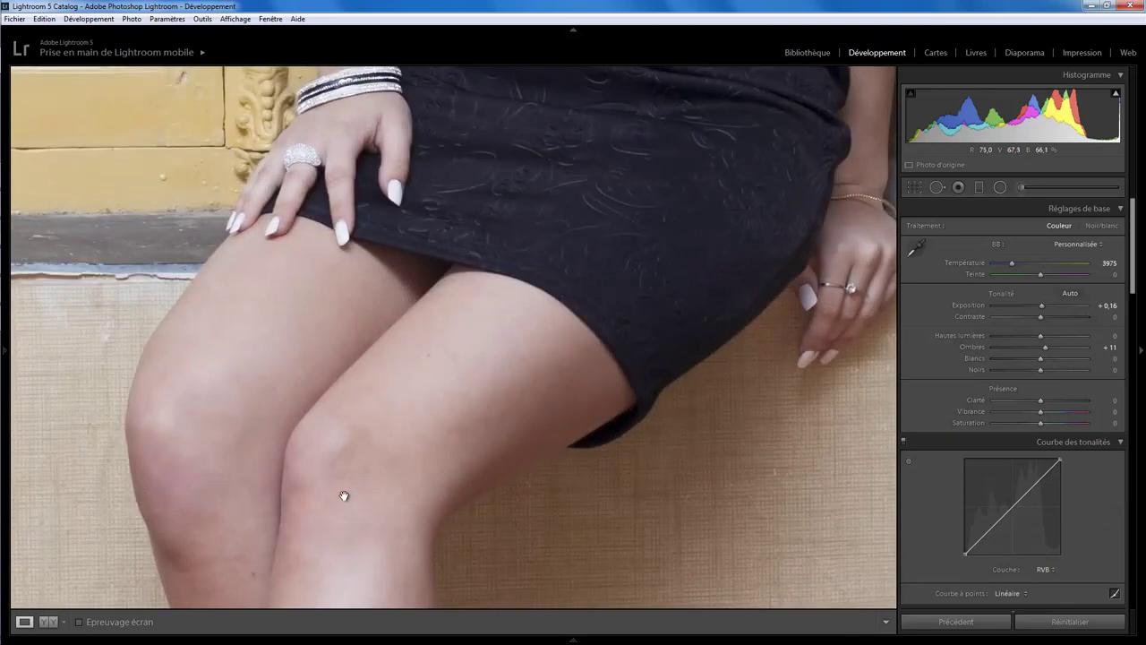
{"action": "left_click_drag", "start_coordinate": [225, 430], "coordinate": [304, 301]}
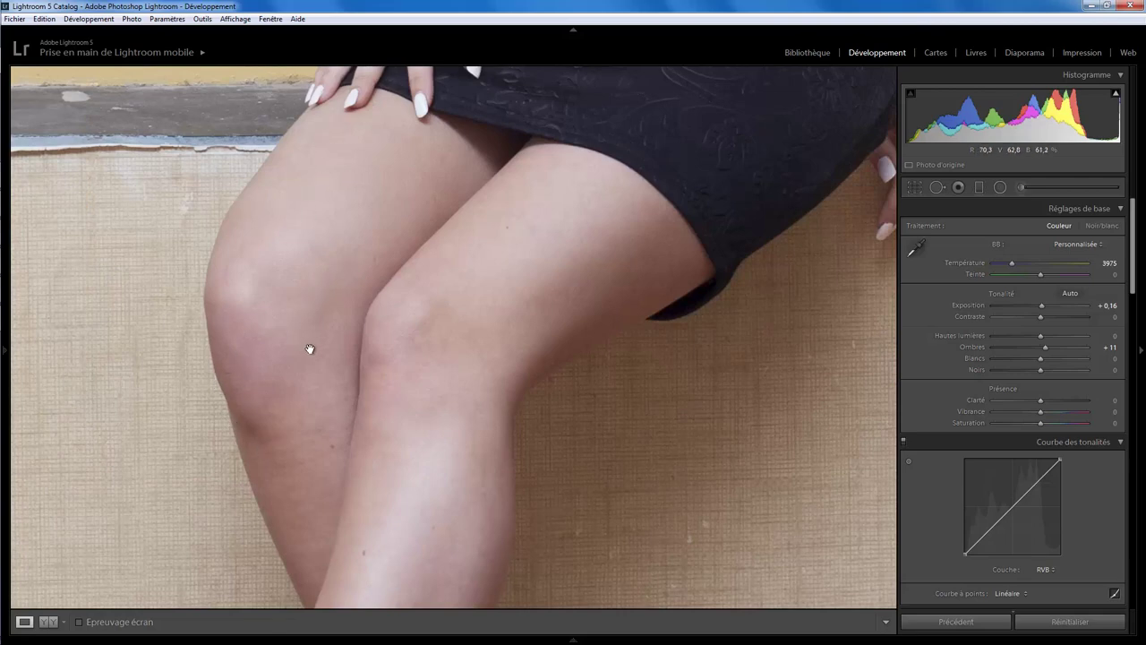
{"action": "left_click", "coordinate": [1018, 188]}
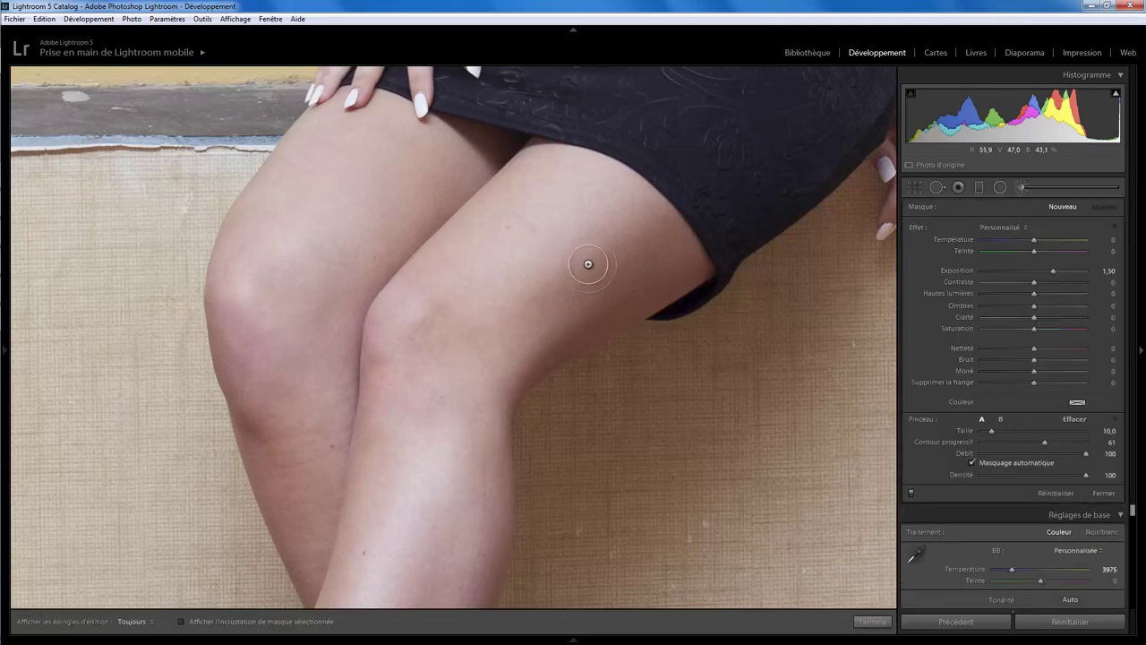
{"action": "double_click", "coordinate": [1052, 270]}
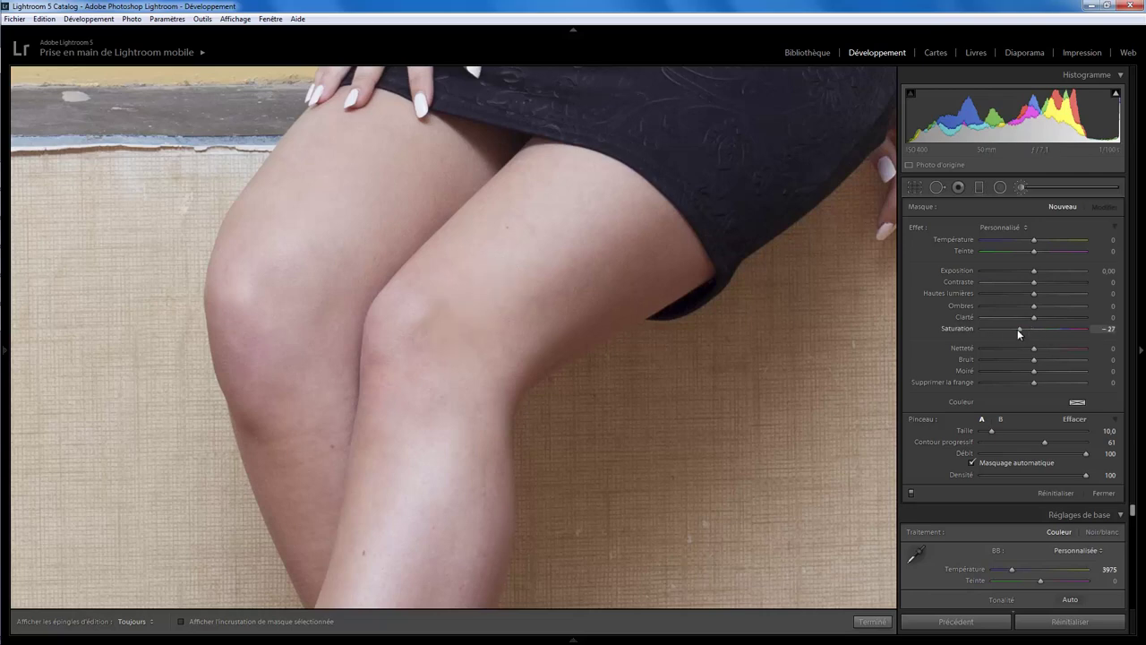
{"action": "key", "text": "h"}
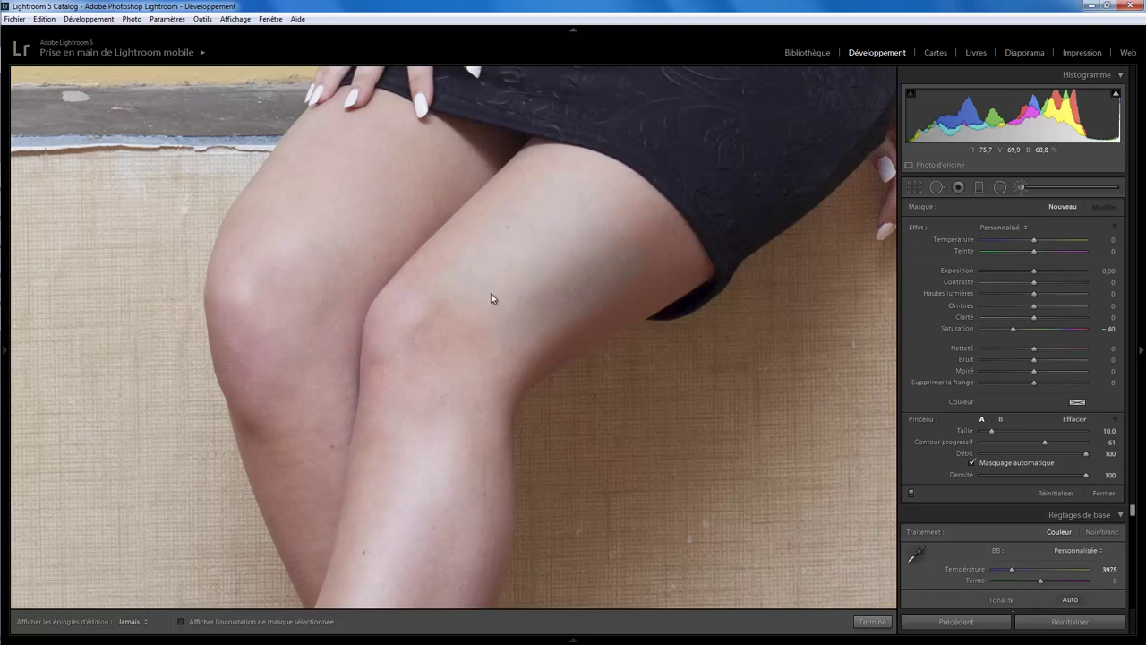
- Turn on the red mask overlay and paint the desaturation mask over the right thigh
{"action": "key", "text": "h"}
{"action": "key", "text": "o"}
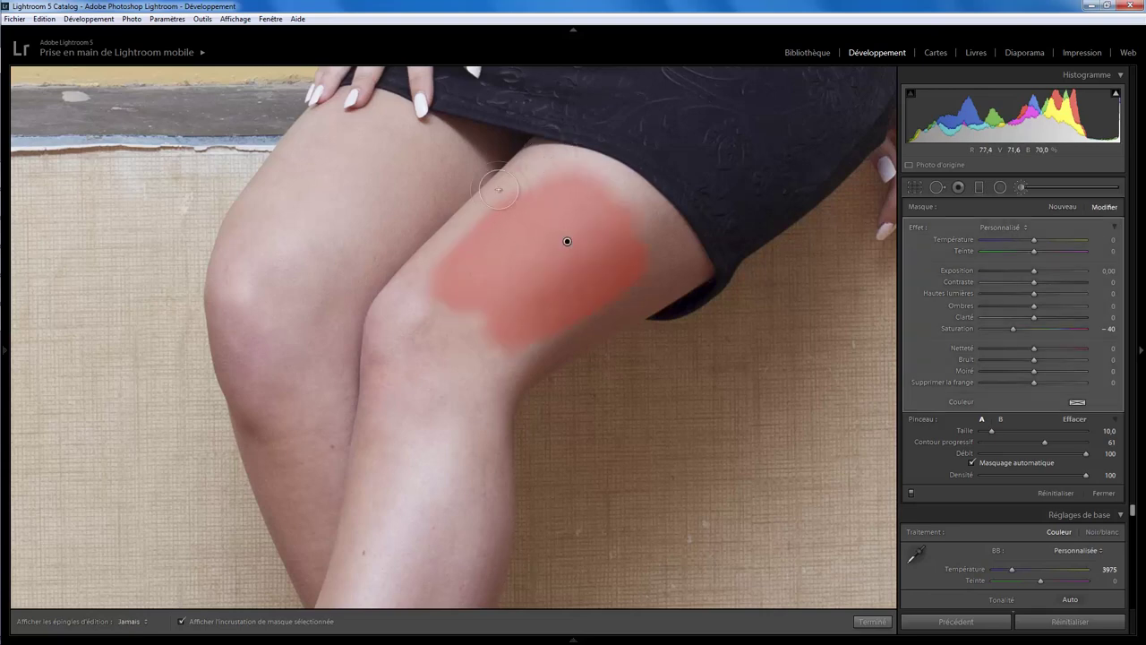
{"action": "key", "text": "h"}
{"action": "mouse_move", "coordinate": [439, 269]}
{"action": "left_mouse_down"}
{"action": "mouse_move", "coordinate": [522, 157]}
{"action": "mouse_move", "coordinate": [678, 239]}
{"action": "mouse_move", "coordinate": [599, 184]}
{"action": "mouse_move", "coordinate": [671, 231]}
{"action": "mouse_move", "coordinate": [635, 289]}
{"action": "mouse_move", "coordinate": [499, 385]}
{"action": "mouse_move", "coordinate": [542, 358]}
{"action": "mouse_move", "coordinate": [439, 457]}
{"action": "mouse_move", "coordinate": [447, 324]}
{"action": "mouse_move", "coordinate": [385, 398]}
{"action": "mouse_move", "coordinate": [367, 361]}
{"action": "mouse_move", "coordinate": [372, 296]}
{"action": "mouse_move", "coordinate": [453, 211]}
{"action": "mouse_move", "coordinate": [430, 157]}
{"action": "mouse_move", "coordinate": [366, 133]}
{"action": "mouse_move", "coordinate": [371, 148]}
{"action": "mouse_move", "coordinate": [237, 246]}
{"action": "mouse_move", "coordinate": [318, 278]}
{"action": "mouse_move", "coordinate": [358, 233]}
{"action": "mouse_move", "coordinate": [289, 254]}
{"action": "mouse_move", "coordinate": [373, 264]}
{"action": "mouse_move", "coordinate": [340, 394]}
{"action": "mouse_move", "coordinate": [304, 448]}
{"action": "mouse_move", "coordinate": [296, 486]}
{"action": "mouse_move", "coordinate": [247, 385]}
{"action": "mouse_move", "coordinate": [241, 242]}
{"action": "mouse_move", "coordinate": [237, 354]}
{"action": "mouse_move", "coordinate": [255, 218]}
{"action": "left_mouse_up"}
{"action": "key", "text": "h"}
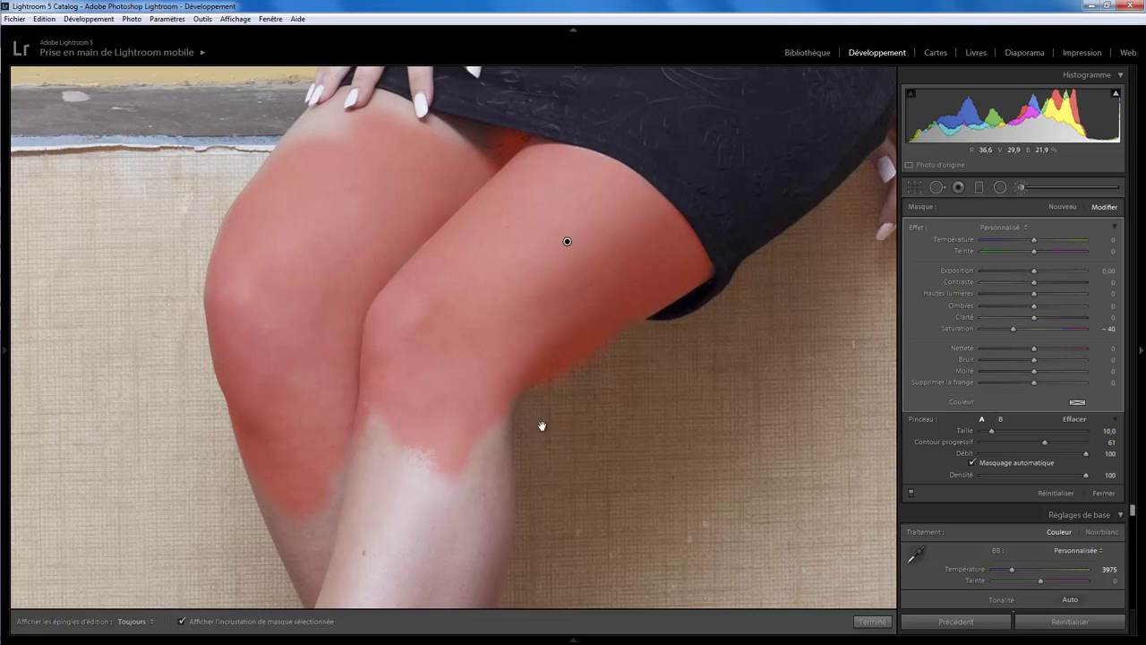
- Extend the mask down the front shin, filling the unpainted lower patch
{"action": "scroll", "coordinate": [546, 439], "scroll_direction": "down", "scroll_amount": 2}
{"action": "scroll", "coordinate": [542, 432], "scroll_direction": "down", "scroll_amount": 3}
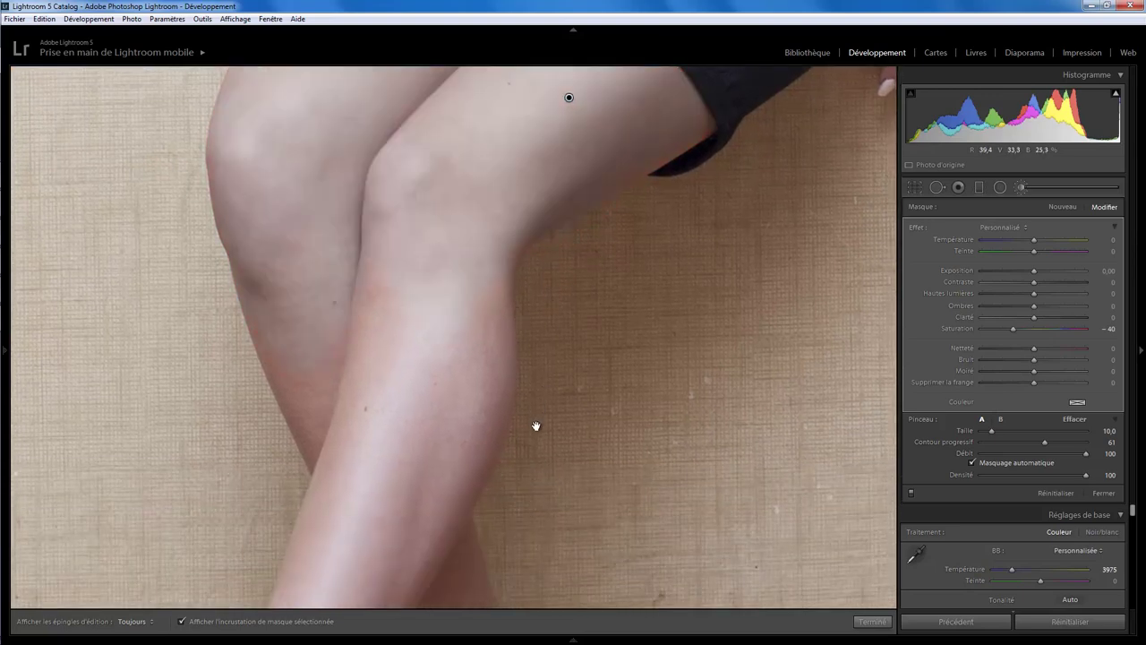
{"action": "left_click_drag", "start_coordinate": [535, 428], "coordinate": [540, 264]}
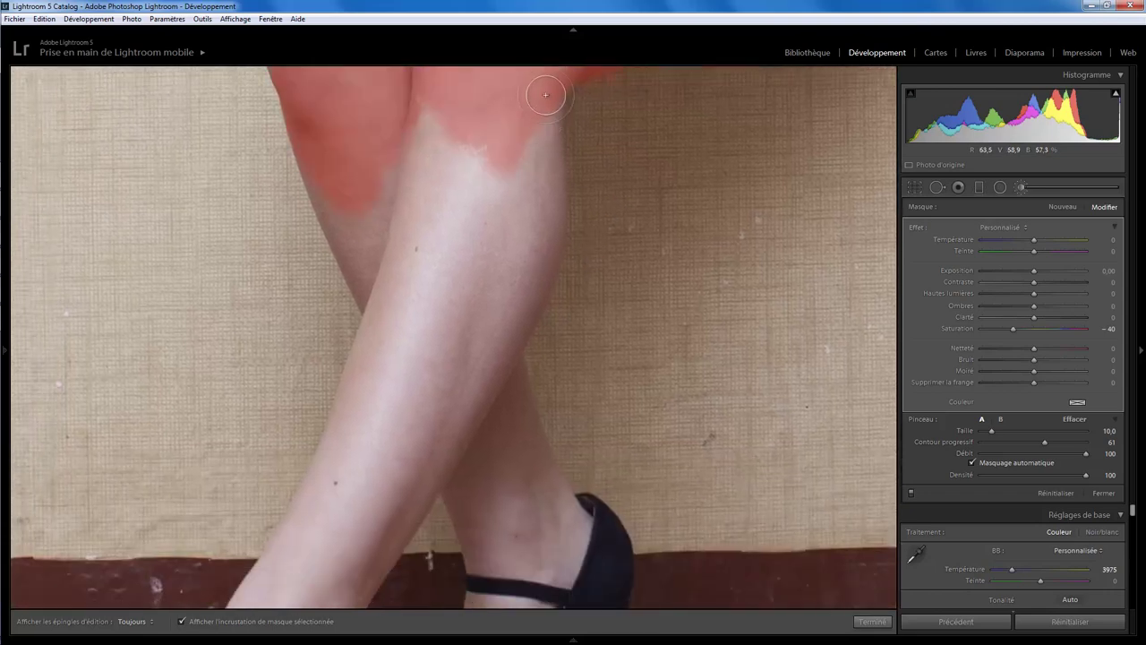
{"action": "key", "text": "h"}
{"action": "mouse_move", "coordinate": [529, 236]}
{"action": "left_mouse_down"}
{"action": "mouse_move", "coordinate": [430, 422]}
{"action": "mouse_move", "coordinate": [461, 289]}
{"action": "mouse_move", "coordinate": [448, 187]}
{"action": "mouse_move", "coordinate": [428, 221]}
{"action": "mouse_move", "coordinate": [483, 161]}
{"action": "mouse_move", "coordinate": [506, 224]}
{"action": "mouse_move", "coordinate": [416, 259]}
{"action": "mouse_move", "coordinate": [332, 171]}
{"action": "mouse_move", "coordinate": [372, 281]}
{"action": "mouse_move", "coordinate": [379, 185]}
{"action": "mouse_move", "coordinate": [397, 329]}
{"action": "mouse_move", "coordinate": [358, 266]}
{"action": "mouse_move", "coordinate": [456, 307]}
{"action": "mouse_move", "coordinate": [537, 108]}
{"action": "mouse_move", "coordinate": [529, 257]}
{"action": "mouse_move", "coordinate": [529, 235]}
{"action": "mouse_move", "coordinate": [441, 438]}
{"action": "mouse_move", "coordinate": [463, 436]}
{"action": "mouse_move", "coordinate": [507, 328]}
{"action": "left_mouse_up"}
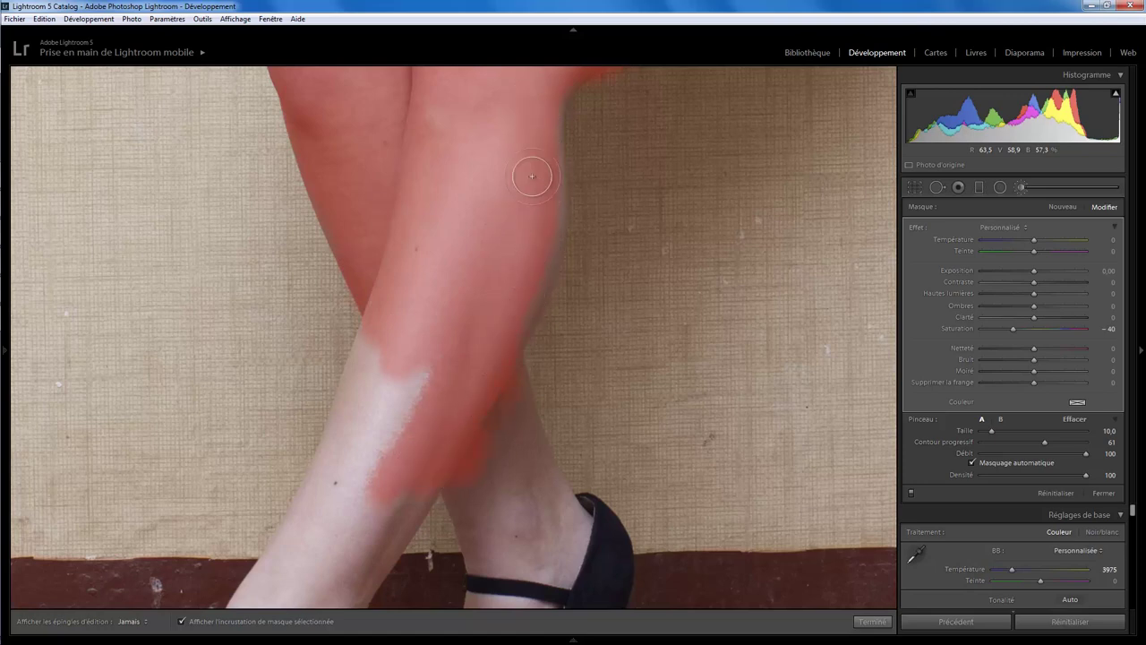
{"action": "mouse_move", "coordinate": [343, 515]}
{"action": "left_mouse_down"}
{"action": "mouse_move", "coordinate": [398, 403]}
{"action": "mouse_move", "coordinate": [354, 501]}
{"action": "mouse_move", "coordinate": [385, 313]}
{"action": "mouse_move", "coordinate": [322, 501]}
{"action": "mouse_move", "coordinate": [370, 328]}
{"action": "mouse_move", "coordinate": [349, 403]}
{"action": "mouse_move", "coordinate": [359, 492]}
{"action": "mouse_move", "coordinate": [407, 509]}
{"action": "left_mouse_up"}
{"action": "key", "text": "h"}
- Extend the mask over the back leg and down to the front ankle
{"action": "left_click_drag", "start_coordinate": [582, 466], "coordinate": [560, 304]}
{"action": "key", "text": "h"}
{"action": "mouse_move", "coordinate": [471, 235]}
{"action": "left_mouse_down"}
{"action": "mouse_move", "coordinate": [511, 384]}
{"action": "mouse_move", "coordinate": [463, 256]}
{"action": "mouse_move", "coordinate": [537, 379]}
{"action": "mouse_move", "coordinate": [486, 325]}
{"action": "mouse_move", "coordinate": [448, 341]}
{"action": "mouse_move", "coordinate": [532, 389]}
{"action": "mouse_move", "coordinate": [487, 525]}
{"action": "mouse_move", "coordinate": [457, 555]}
{"action": "mouse_move", "coordinate": [471, 439]}
{"action": "mouse_move", "coordinate": [483, 457]}
{"action": "mouse_move", "coordinate": [506, 450]}
{"action": "mouse_move", "coordinate": [448, 555]}
{"action": "mouse_move", "coordinate": [542, 403]}
{"action": "mouse_move", "coordinate": [519, 337]}
{"action": "left_mouse_up"}
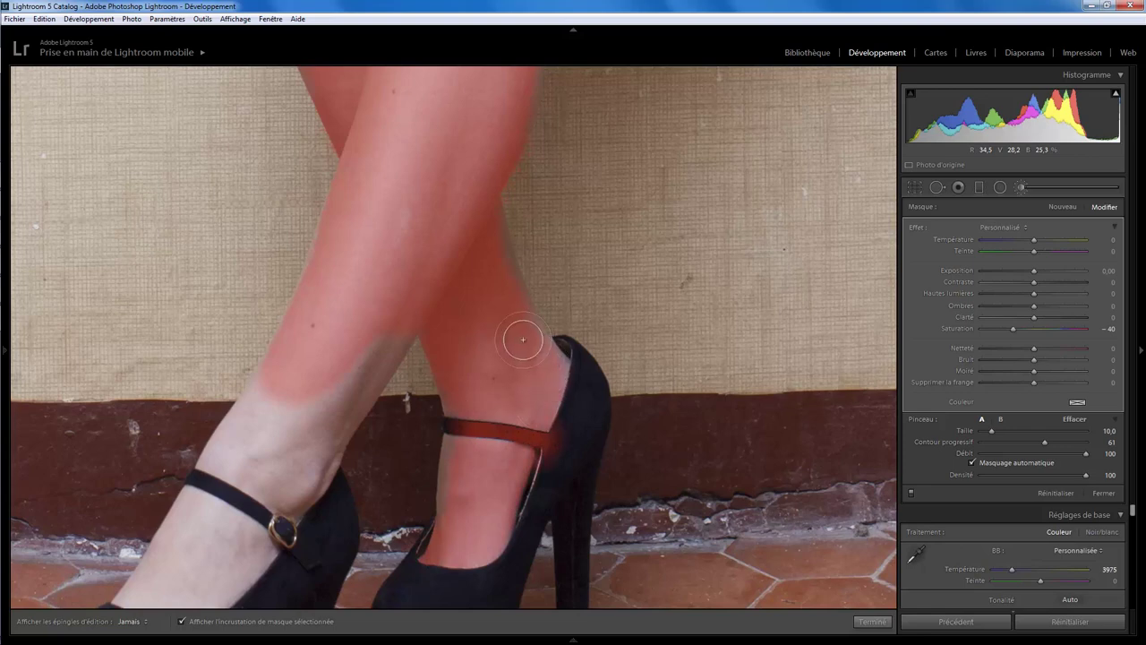
{"action": "mouse_move", "coordinate": [295, 483]}
{"action": "left_mouse_down"}
{"action": "mouse_move", "coordinate": [254, 448]}
{"action": "mouse_move", "coordinate": [220, 488]}
{"action": "mouse_move", "coordinate": [278, 394]}
{"action": "mouse_move", "coordinate": [215, 501]}
{"action": "mouse_move", "coordinate": [282, 461]}
{"action": "mouse_move", "coordinate": [259, 527]}
{"action": "left_mouse_up"}
- Pan to the shoes and paint the mask over the tops of the feet
{"action": "key", "text": "h"}
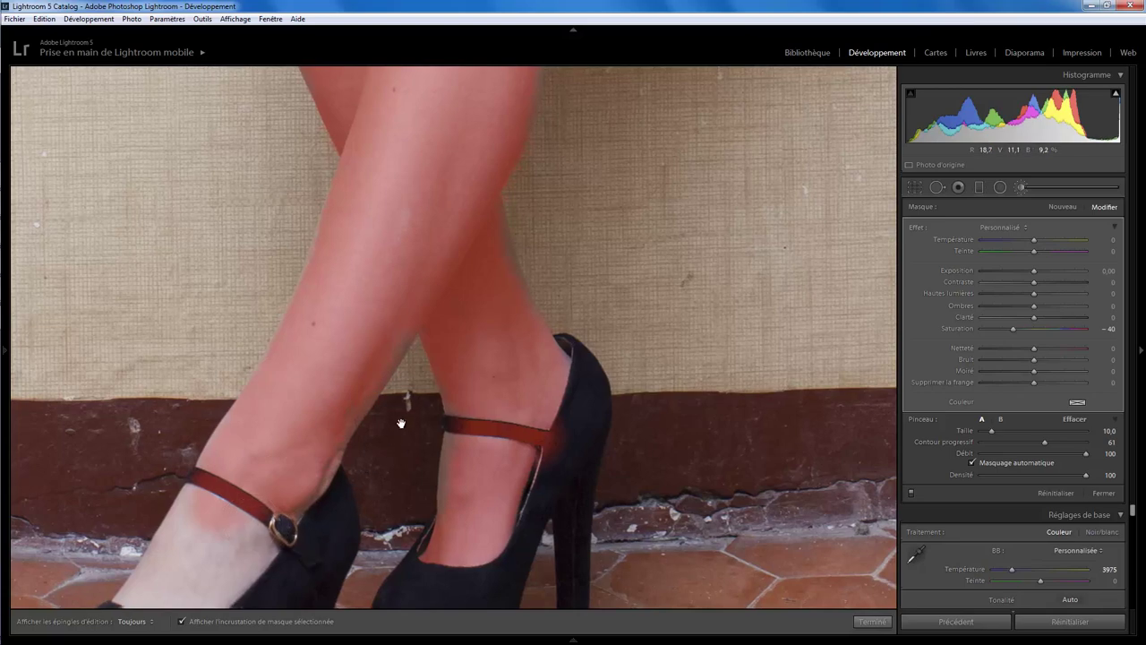
{"action": "left_click_drag", "start_coordinate": [351, 495], "coordinate": [470, 345]}
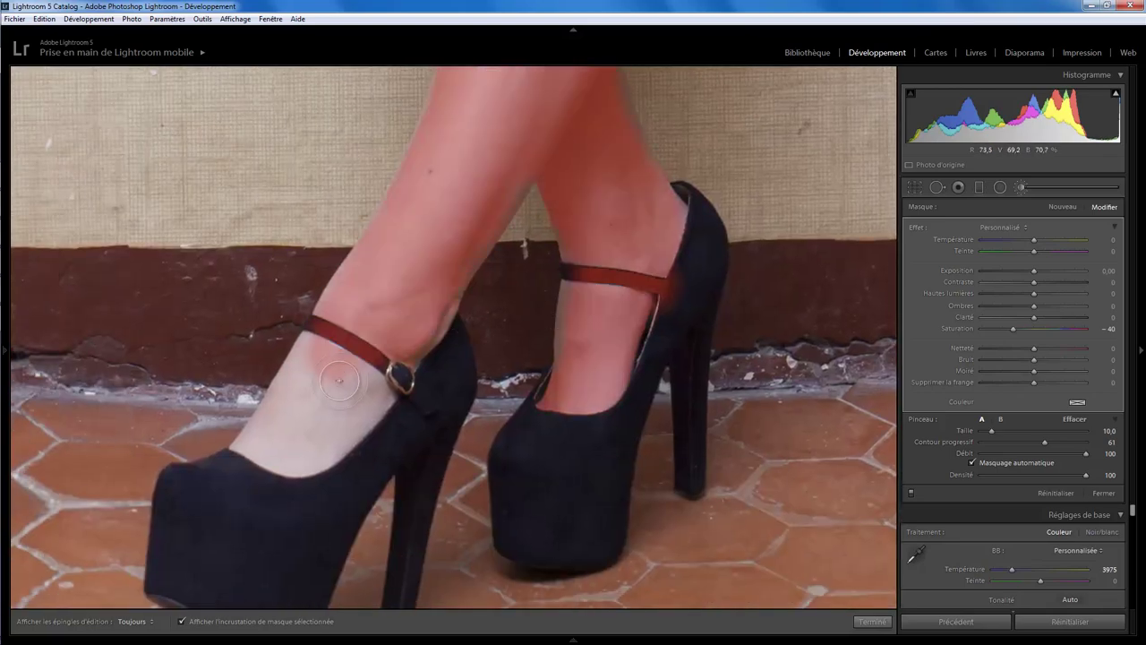
{"action": "key", "text": "h"}
{"action": "mouse_move", "coordinate": [345, 380]}
{"action": "left_mouse_down"}
{"action": "mouse_move", "coordinate": [304, 394]}
{"action": "mouse_move", "coordinate": [264, 443]}
{"action": "mouse_move", "coordinate": [273, 429]}
{"action": "left_mouse_up"}
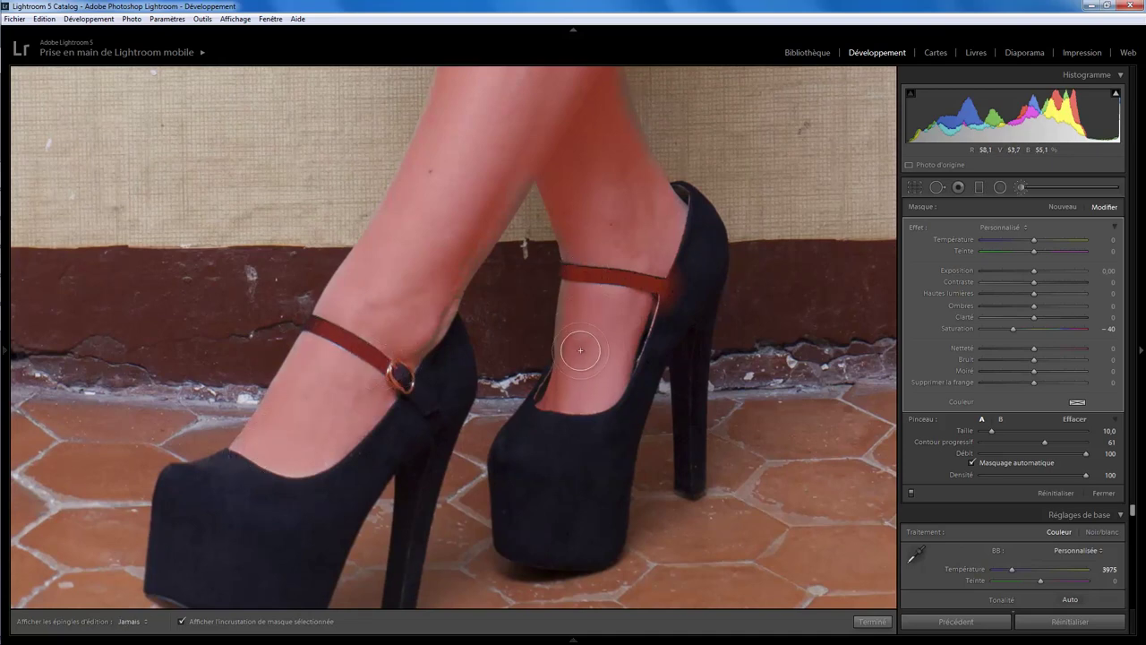
- Reduce the brush size to 4
{"action": "key", "text": "h"}
{"action": "scroll", "coordinate": [587, 294], "scroll_direction": "down", "scroll_amount": 3}
{"action": "scroll", "coordinate": [578, 292], "scroll_direction": "up", "scroll_amount": 1}
{"action": "key", "text": "h"}
{"action": "key", "text": "h"}
{"action": "key", "text": "h"}
- Erase the brush mask from the right and left ankle straps so they look dark again
{"action": "key", "text": "alt"}
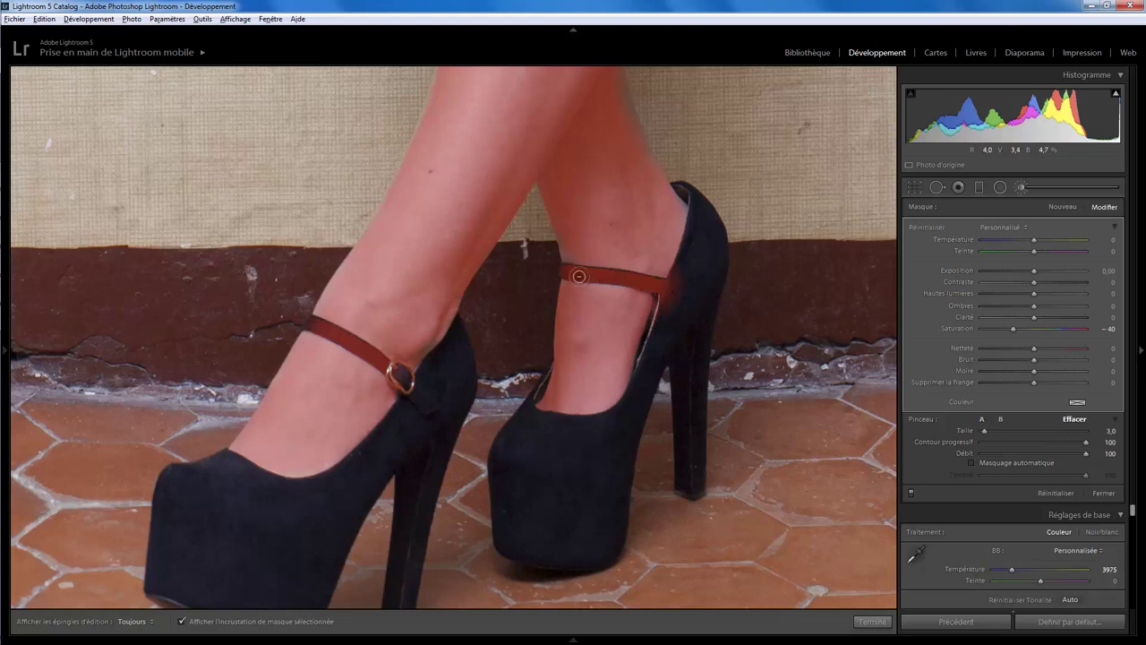
{"action": "key", "text": "h"}
{"action": "left_click_drag", "start_coordinate": [578, 276], "coordinate": [677, 303]}
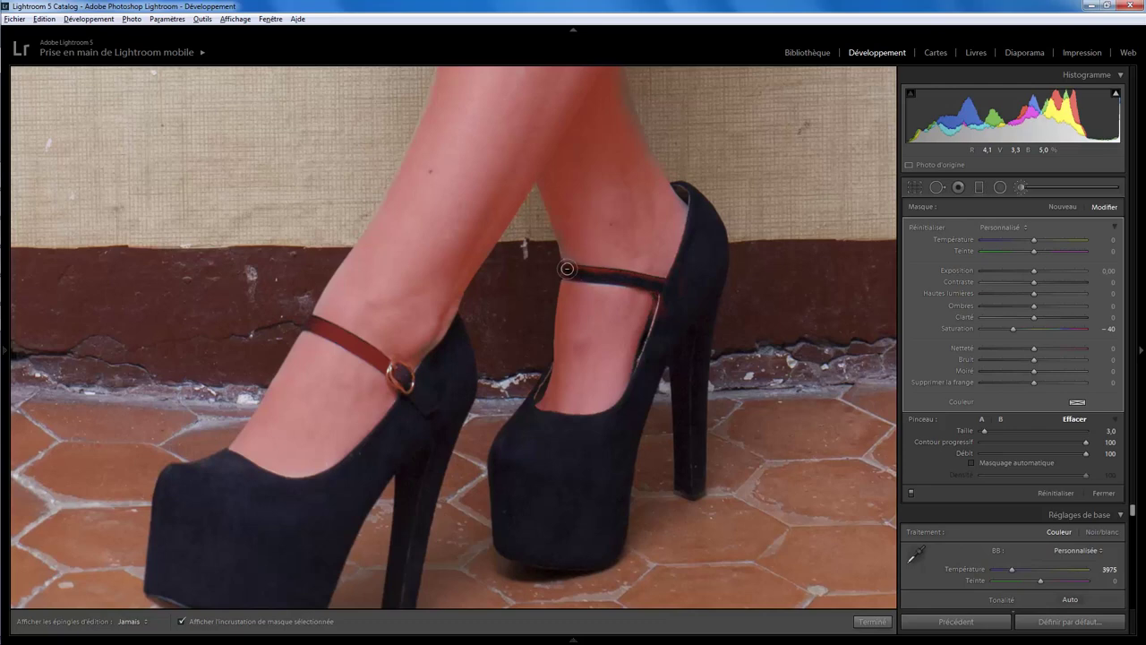
{"action": "mouse_move", "coordinate": [566, 269]}
{"action": "left_mouse_down"}
{"action": "mouse_move", "coordinate": [666, 287]}
{"action": "mouse_move", "coordinate": [660, 328]}
{"action": "mouse_move", "coordinate": [679, 283]}
{"action": "left_mouse_up"}
{"action": "key", "text": "alt"}
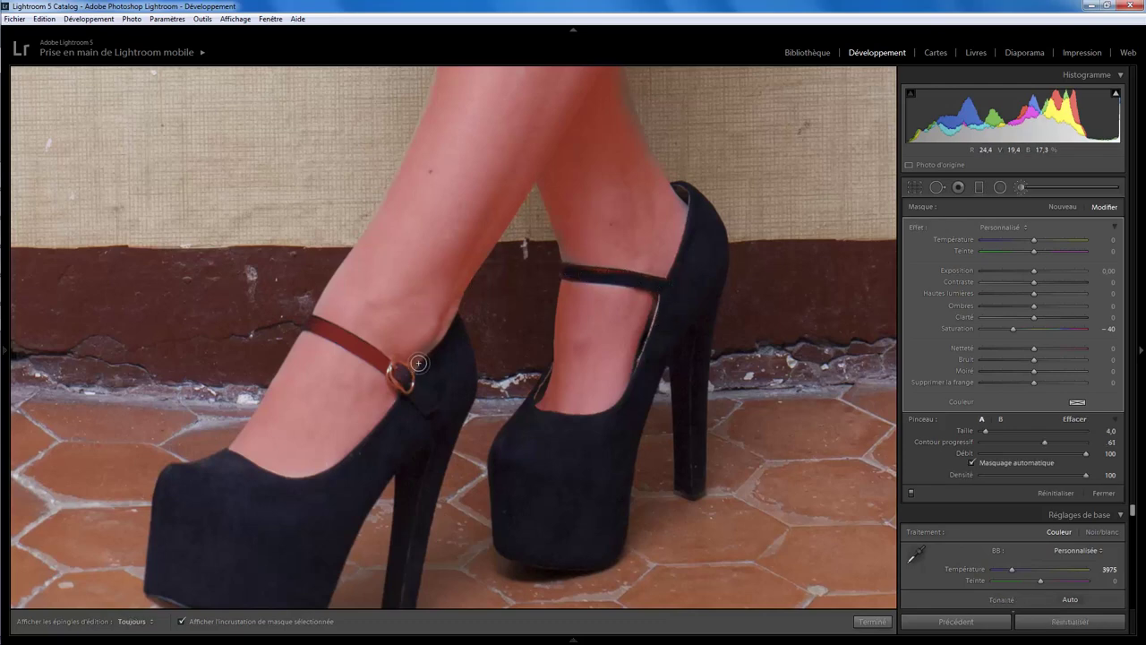
{"action": "key", "text": "alt"}
{"action": "left_click_drag", "start_coordinate": [314, 324], "coordinate": [392, 370]}
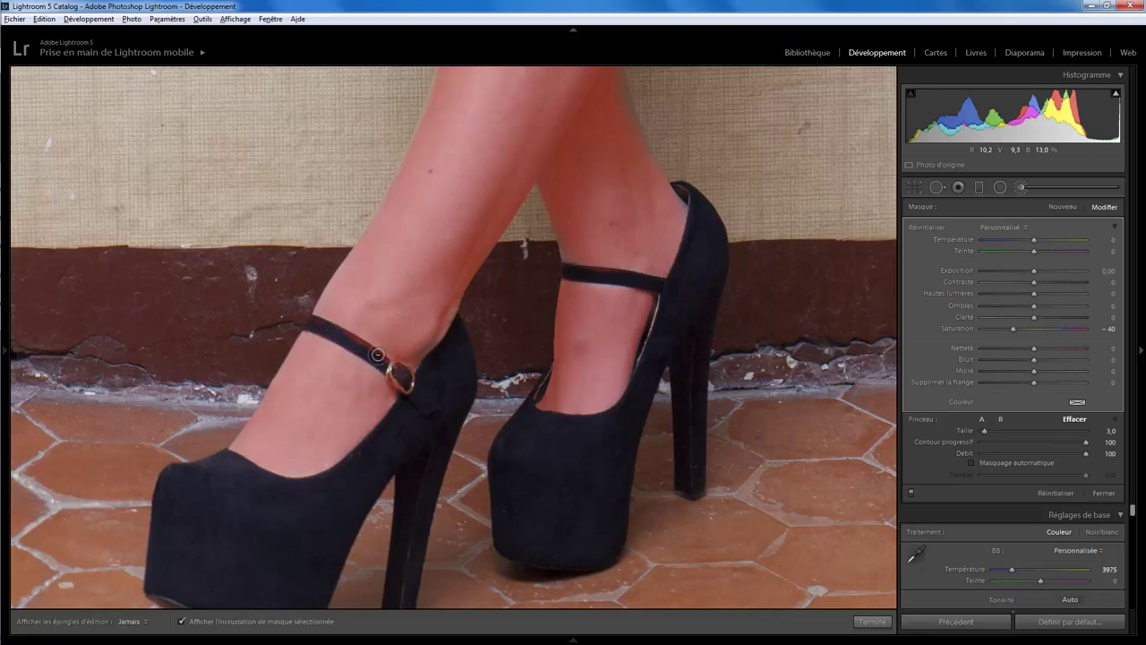
{"action": "key", "text": "alt"}
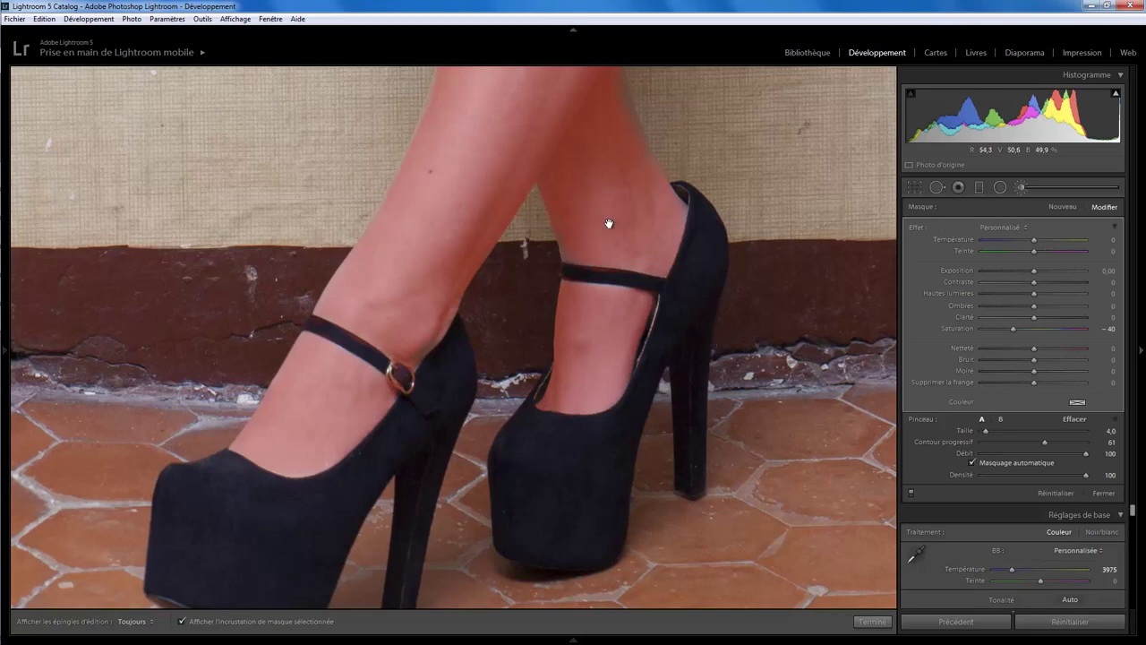
{"action": "left_click_drag", "start_coordinate": [609, 223], "coordinate": [592, 344]}
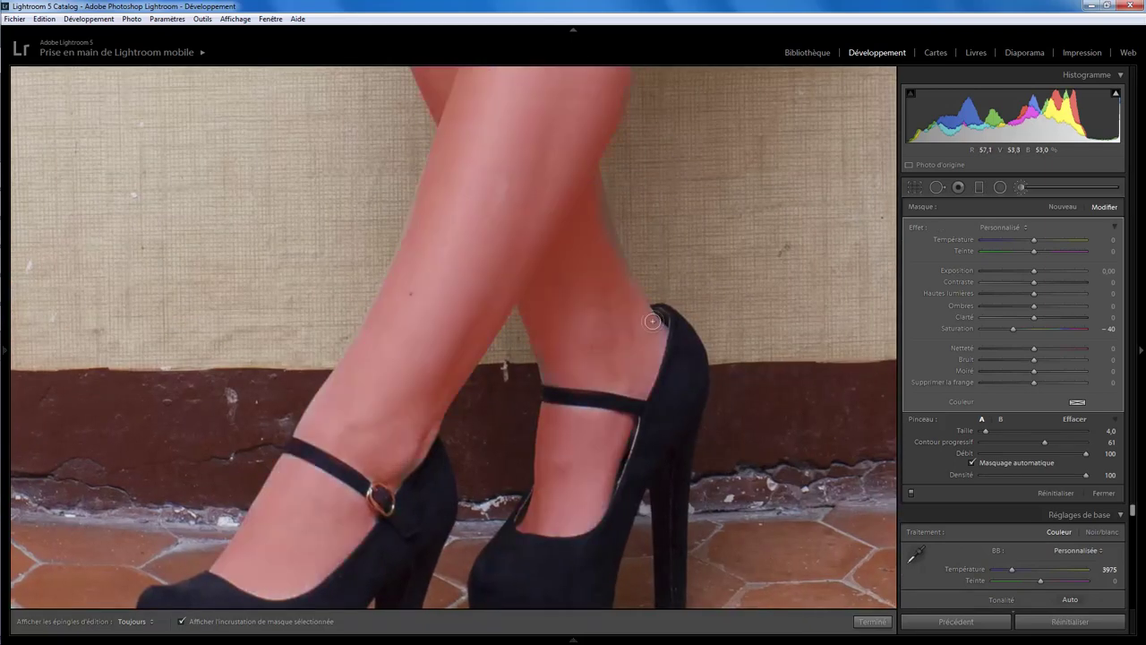
- Pan up to the thighs and extend the leg mask onto the skin below the hand
{"action": "key", "text": "h"}
{"action": "key", "text": "h"}
{"action": "mouse_move", "coordinate": [504, 158]}
{"action": "left_mouse_down"}
{"action": "mouse_move", "coordinate": [428, 346]}
{"action": "mouse_move", "coordinate": [460, 384]}
{"action": "left_mouse_up"}
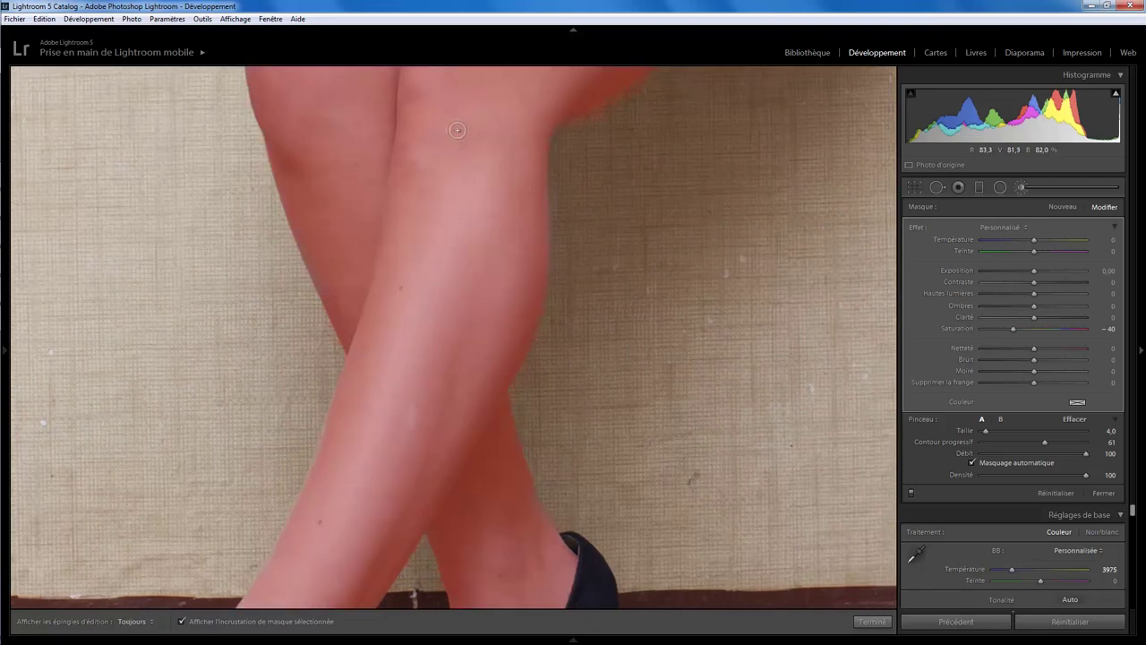
{"action": "mouse_move", "coordinate": [459, 148]}
{"action": "left_mouse_down"}
{"action": "mouse_move", "coordinate": [443, 355]}
{"action": "mouse_move", "coordinate": [456, 392]}
{"action": "left_mouse_up"}
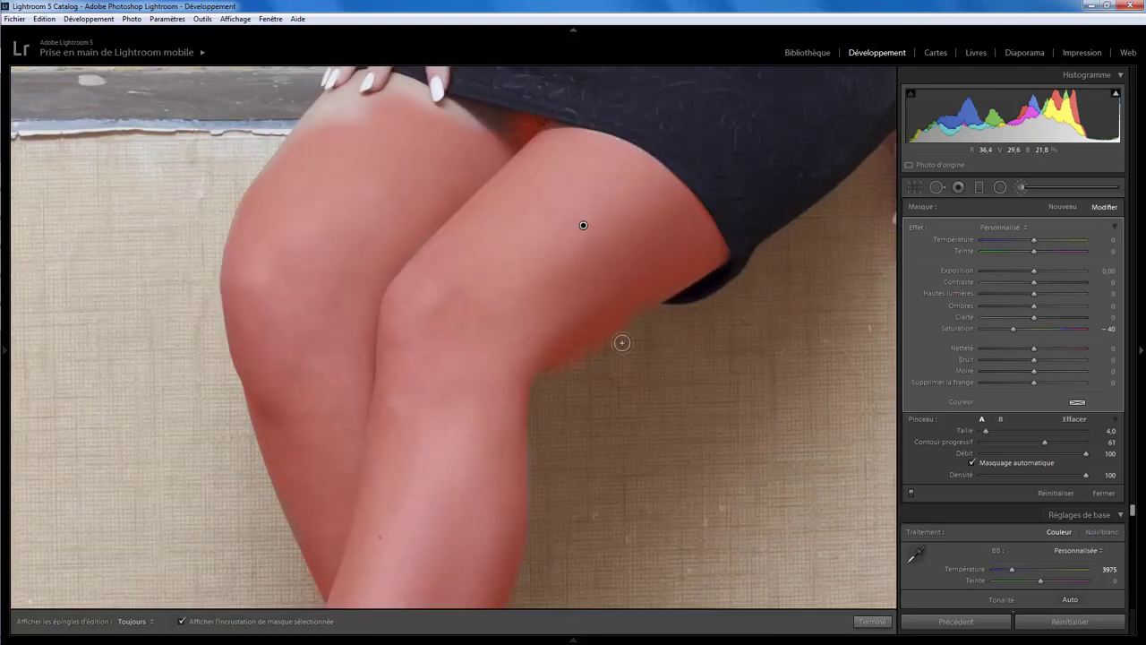
{"action": "key", "text": "alt"}
{"action": "key", "text": "h"}
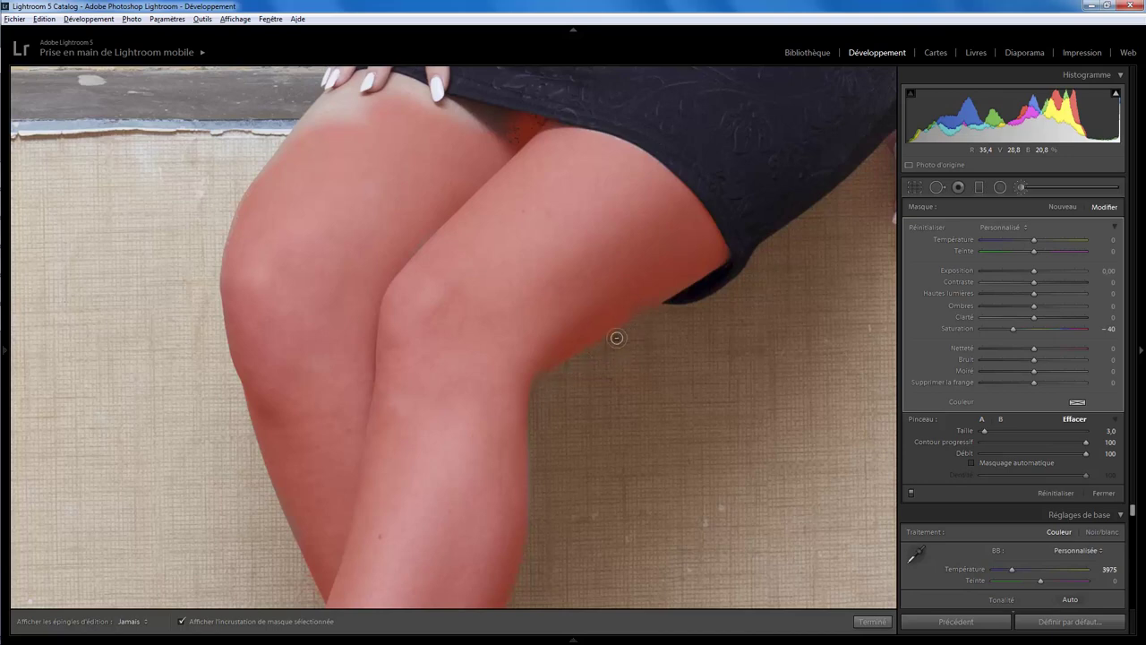
{"action": "key", "text": "h"}
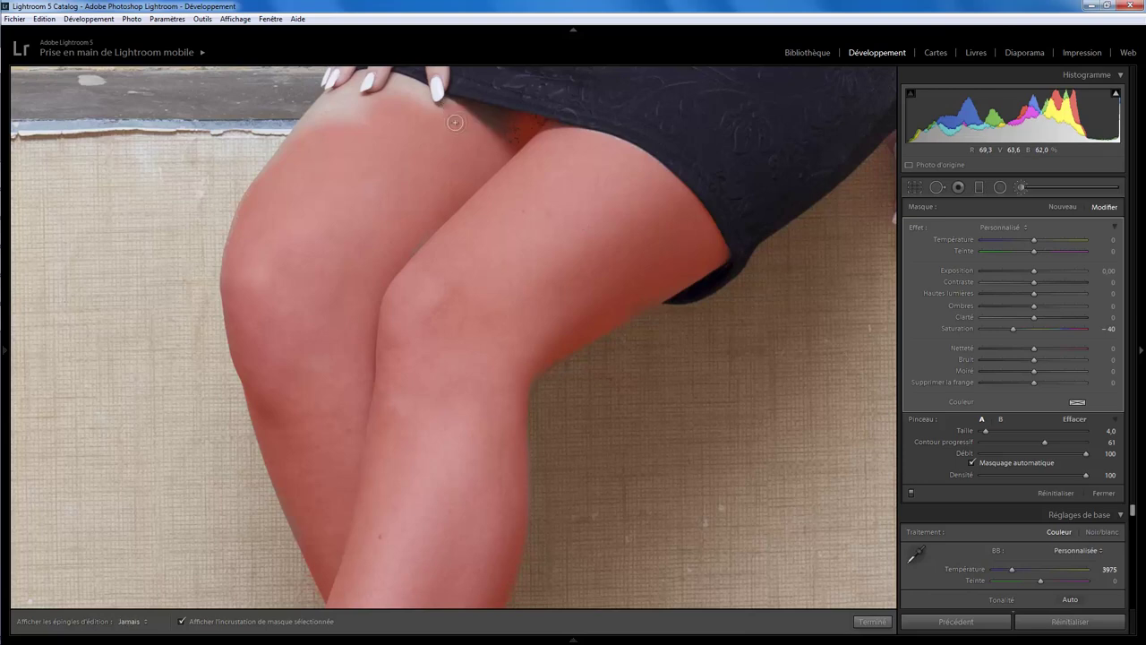
{"action": "key", "text": "h"}
{"action": "left_click_drag", "start_coordinate": [402, 114], "coordinate": [353, 129]}
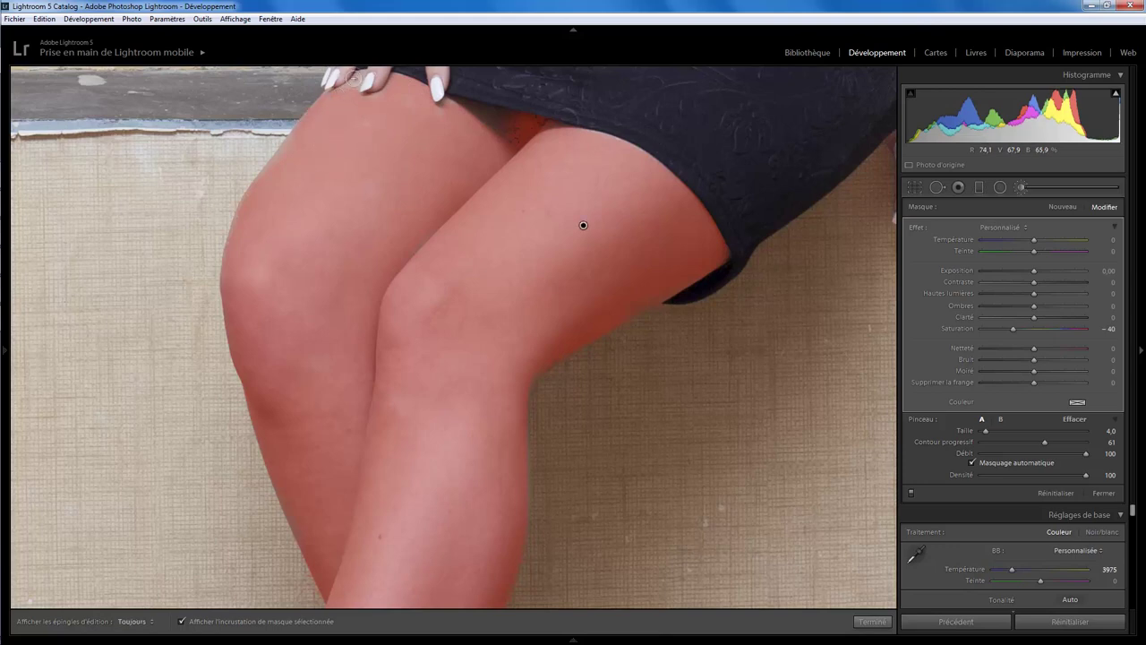
- Hide the mask overlay and set the leg mask's Saturation to −100
{"action": "key", "text": "h"}
{"action": "key", "text": "o"}
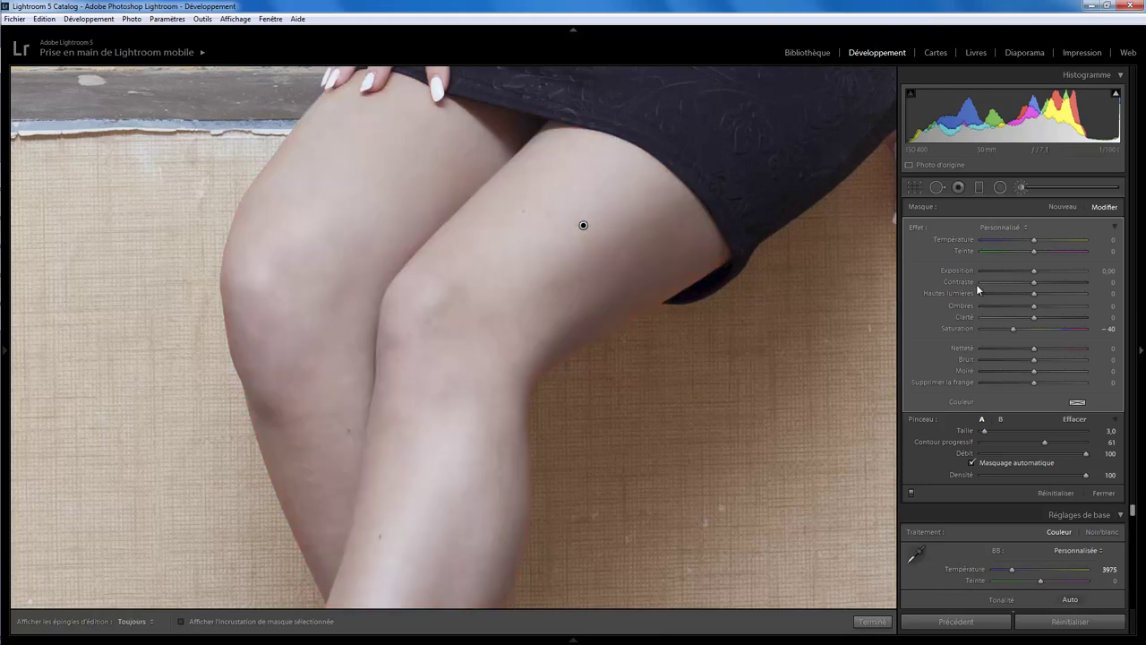
{"action": "left_click_drag", "start_coordinate": [1014, 328], "coordinate": [976, 331]}
- Resize the brush, then set the leg mask to Saturation −34 and Temperature 29
{"action": "key", "text": "h"}
{"action": "key", "text": "bracketright"}
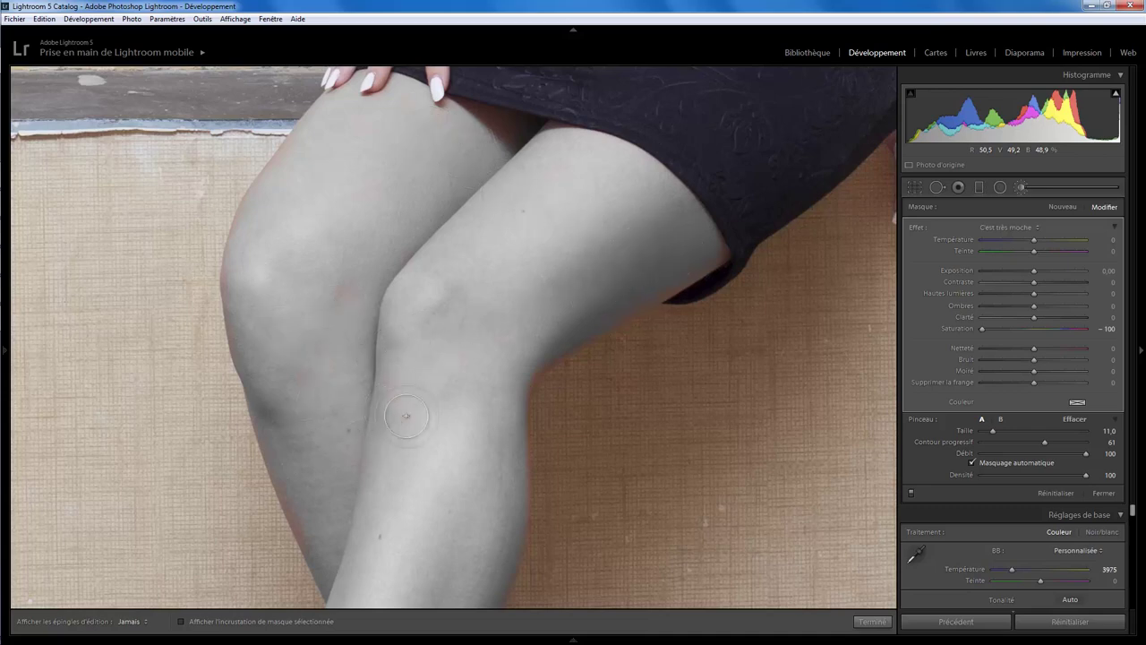
{"action": "key", "text": "h"}
{"action": "key", "text": "bracketleft"}
{"action": "key", "text": "h"}
{"action": "key", "text": "h"}
{"action": "key", "text": "h"}
{"action": "left_click_drag", "start_coordinate": [982, 330], "coordinate": [1018, 330]}
- Close the brush, fit the portrait in view, and raise global Temp from 3975 to 4166
{"action": "left_click", "coordinate": [873, 622]}
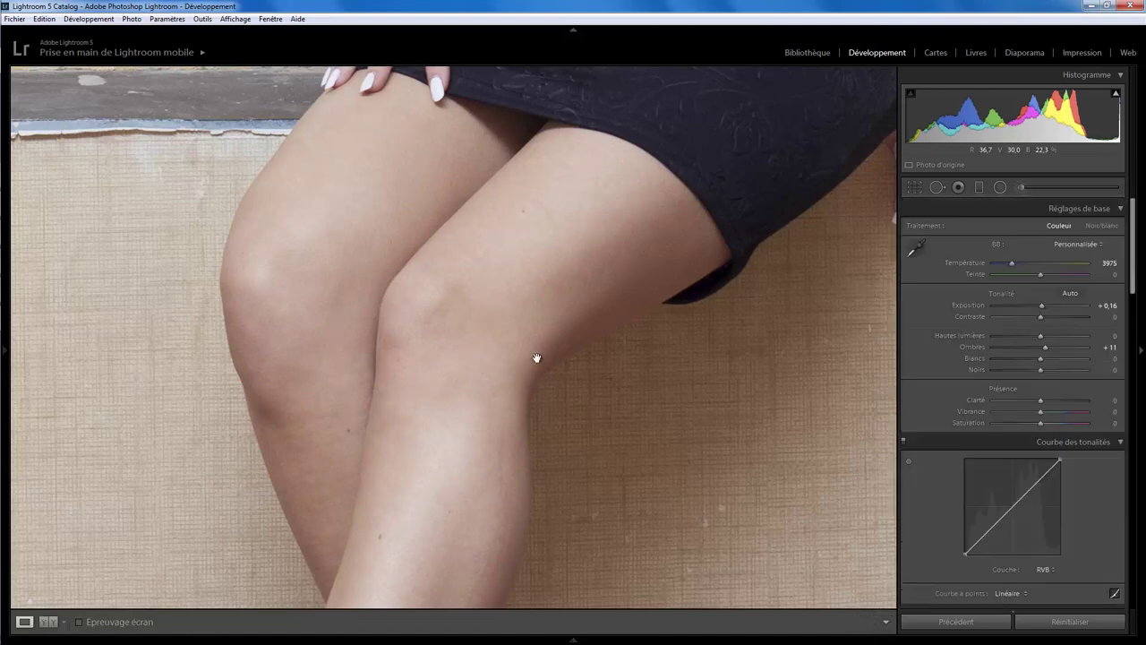
{"action": "left_click", "coordinate": [533, 300]}
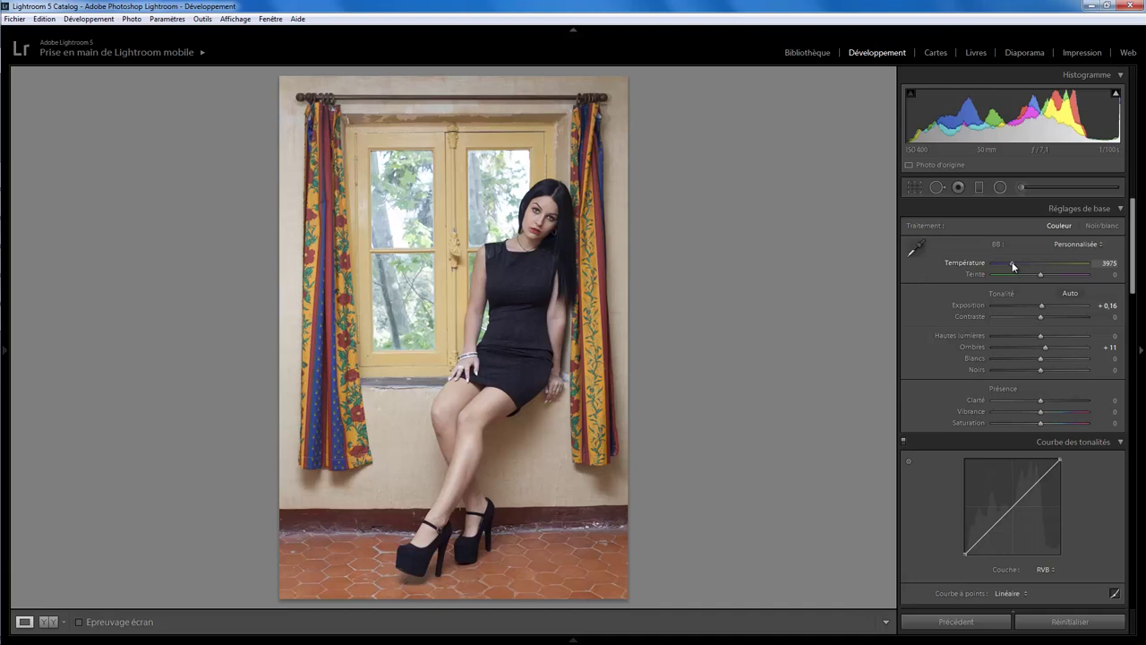
{"action": "left_click_drag", "start_coordinate": [1013, 265], "coordinate": [1015, 266]}
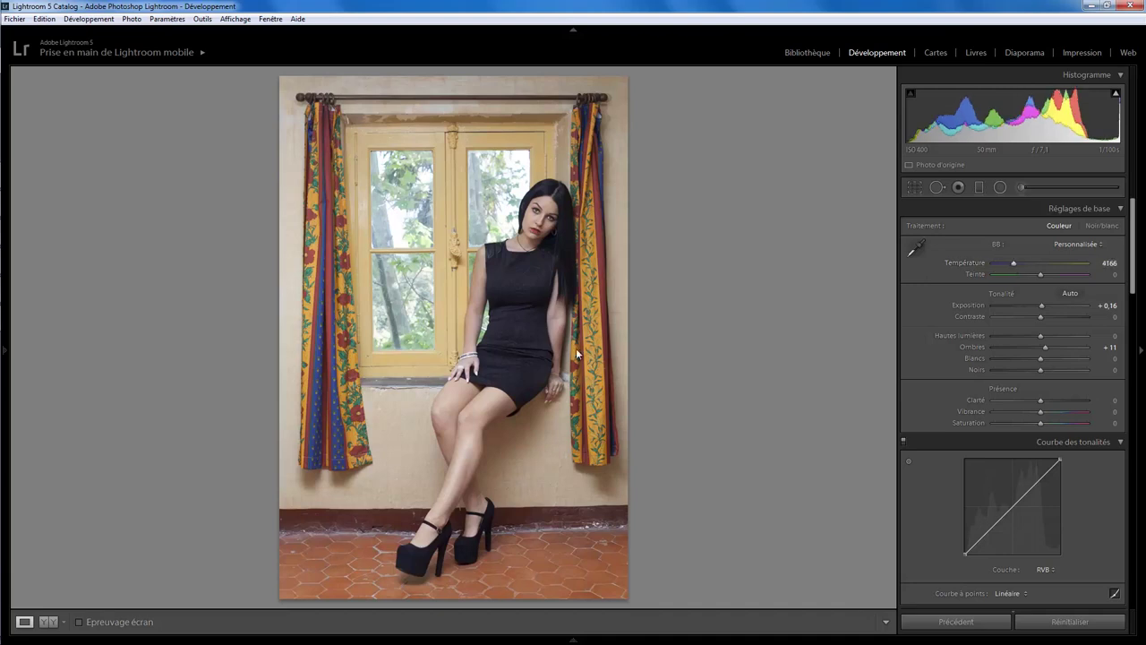
- Zoom in on the knees and select the leg brush pin with its overlay hidden
{"action": "left_click", "coordinate": [474, 423]}
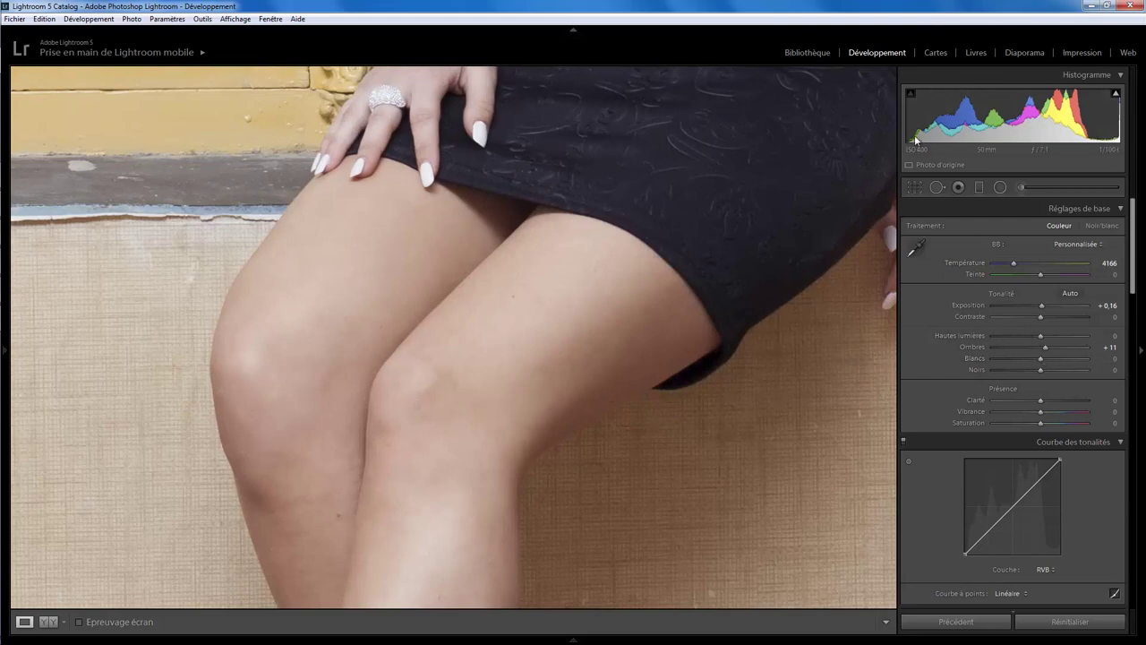
{"action": "left_click", "coordinate": [1021, 186]}
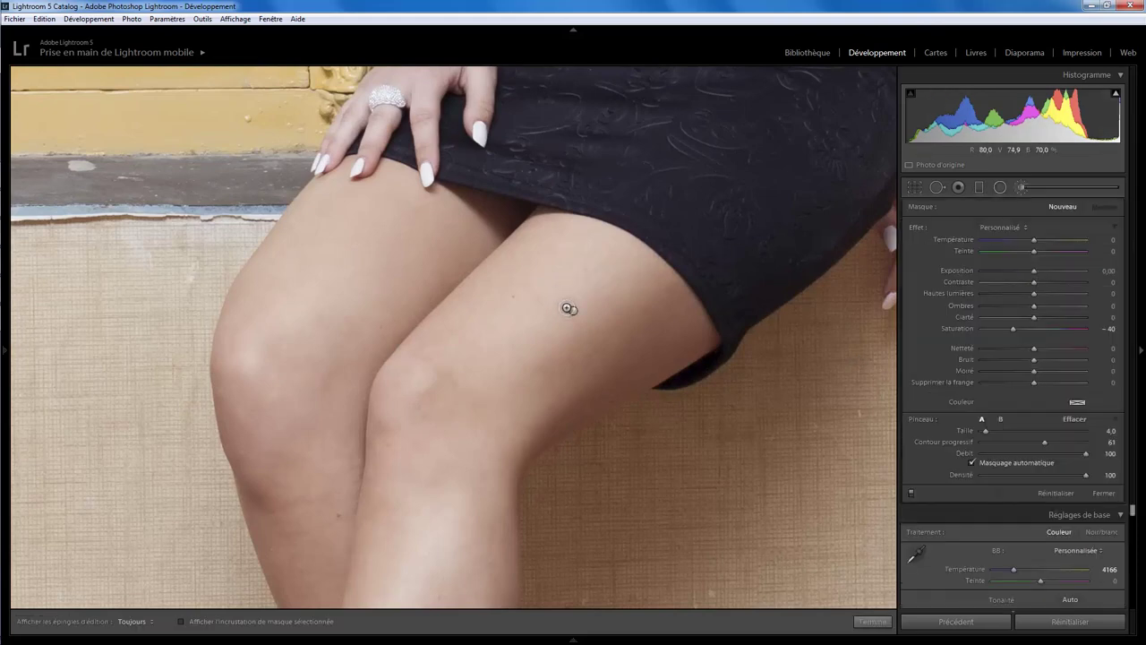
{"action": "left_click", "coordinate": [573, 311]}
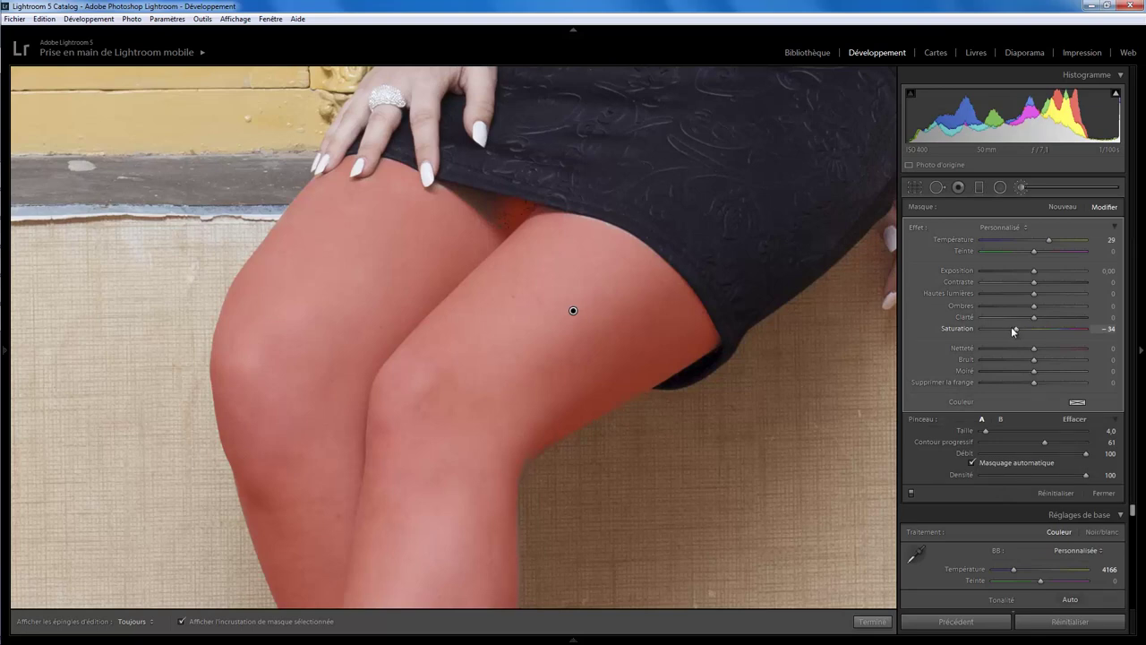
{"action": "key", "text": "o"}
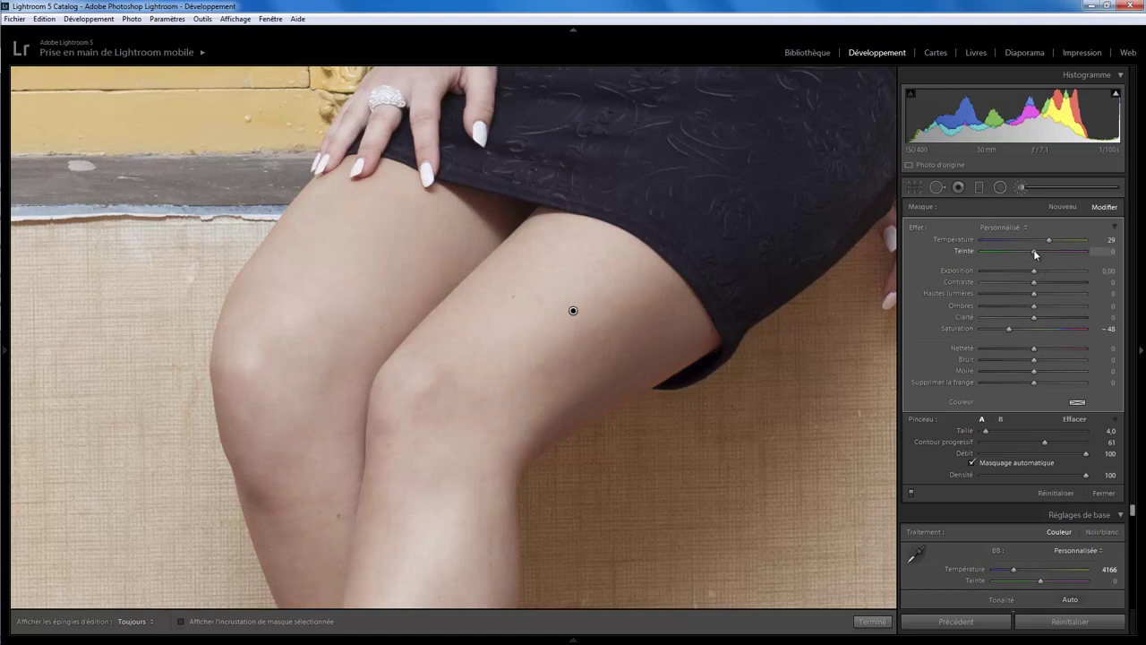
- Set the leg mask to Tint 23 and Temperature 48, then close the brush
{"action": "left_click_drag", "start_coordinate": [1035, 254], "coordinate": [1047, 258]}
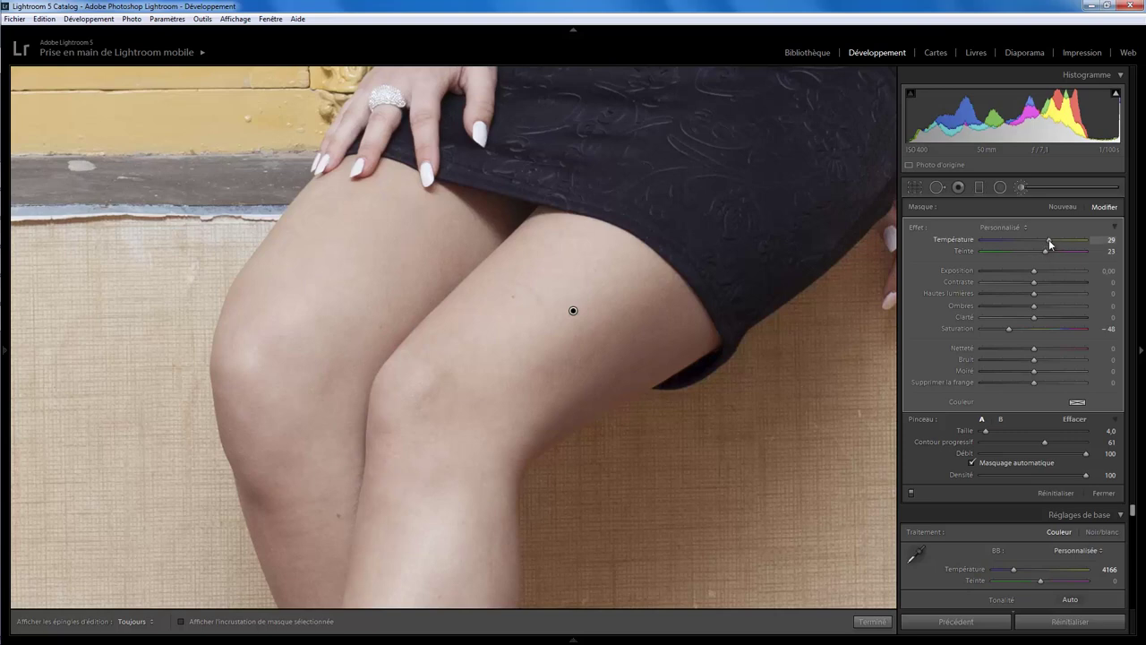
{"action": "left_click_drag", "start_coordinate": [1051, 240], "coordinate": [1057, 242]}
{"action": "key", "text": "o"}
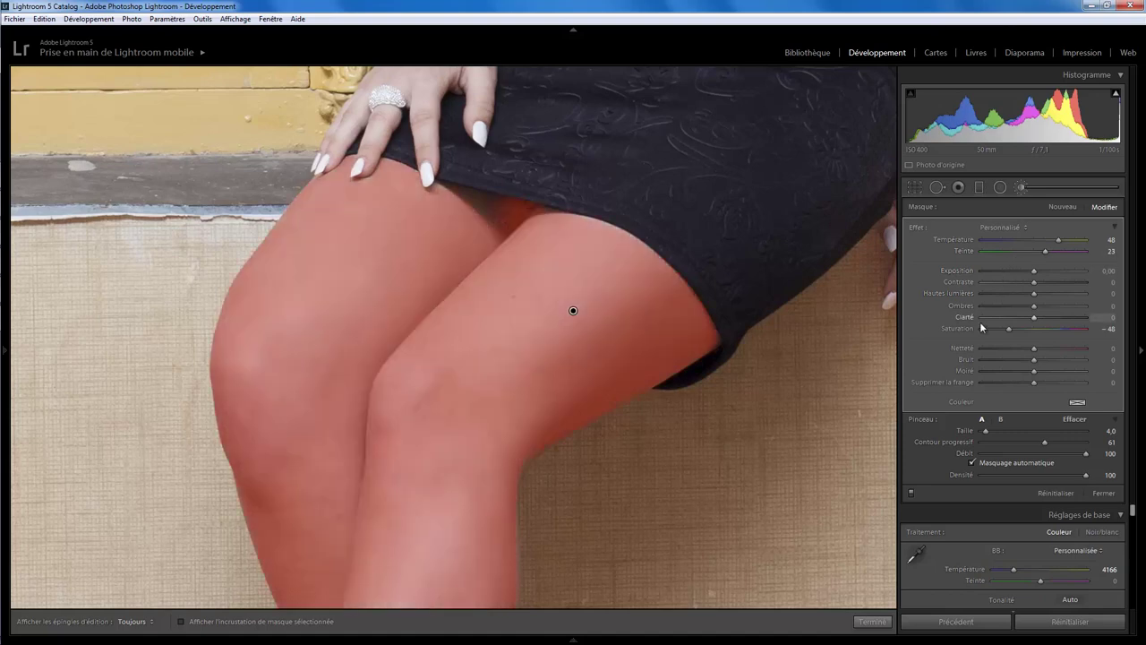
{"action": "key", "text": "o"}
{"action": "left_click", "coordinate": [871, 621]}
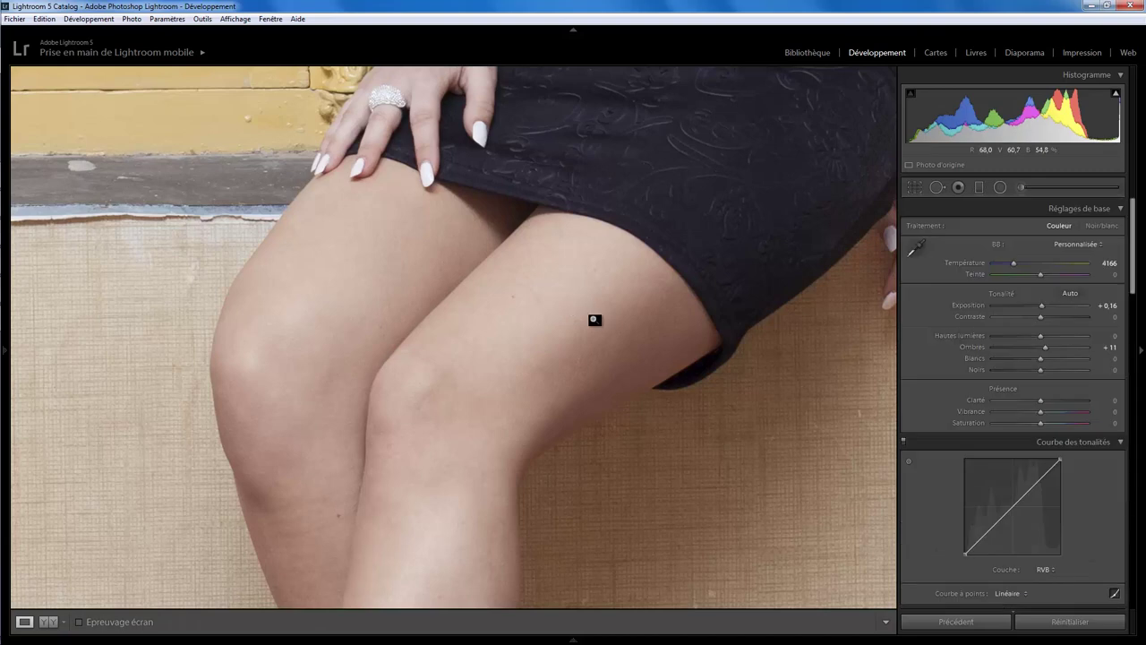
- Zoom in on the left window frame and choose Spot Removal at size 75
{"action": "left_click", "coordinate": [597, 320]}
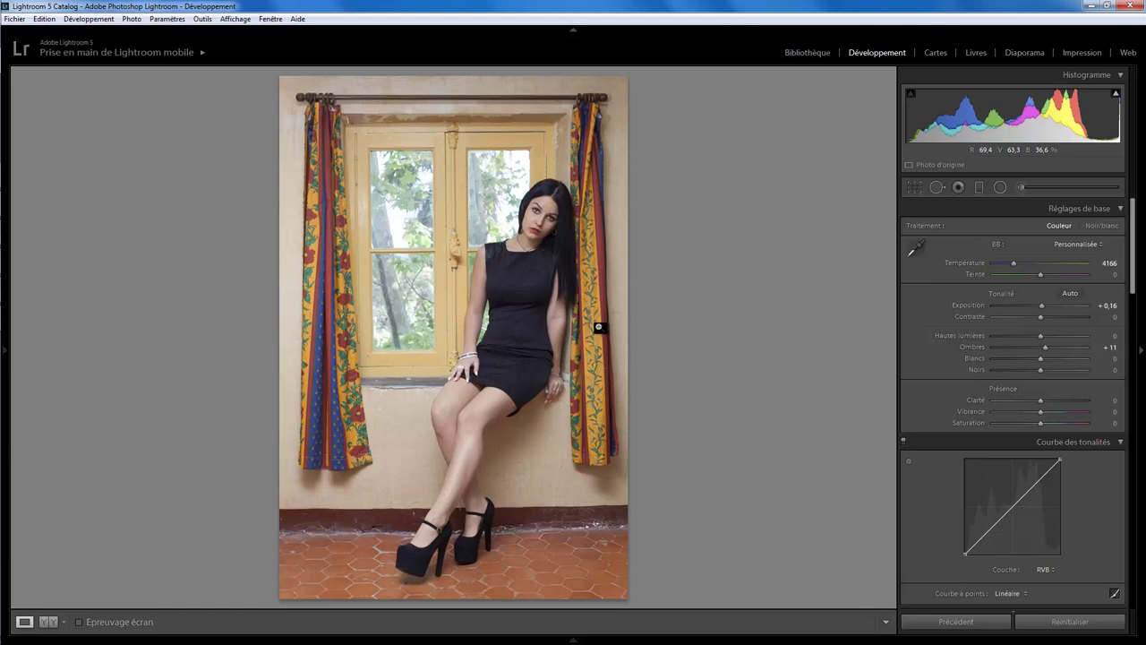
{"action": "left_click", "coordinate": [359, 219]}
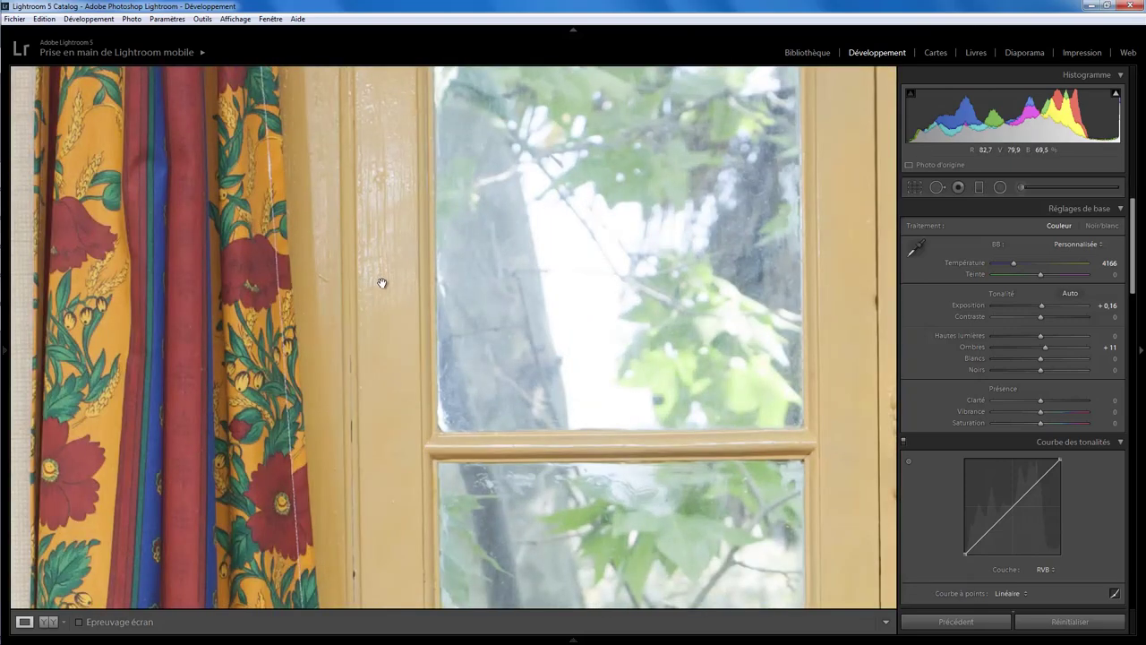
{"action": "left_click_drag", "start_coordinate": [394, 244], "coordinate": [420, 335]}
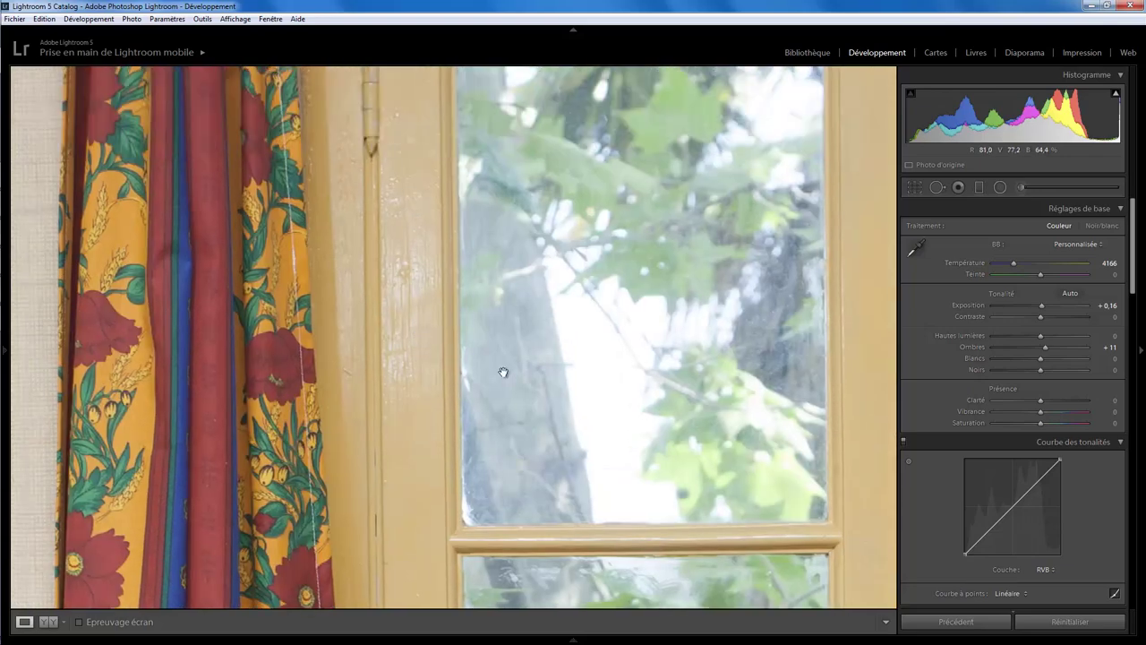
{"action": "left_click", "coordinate": [937, 187]}
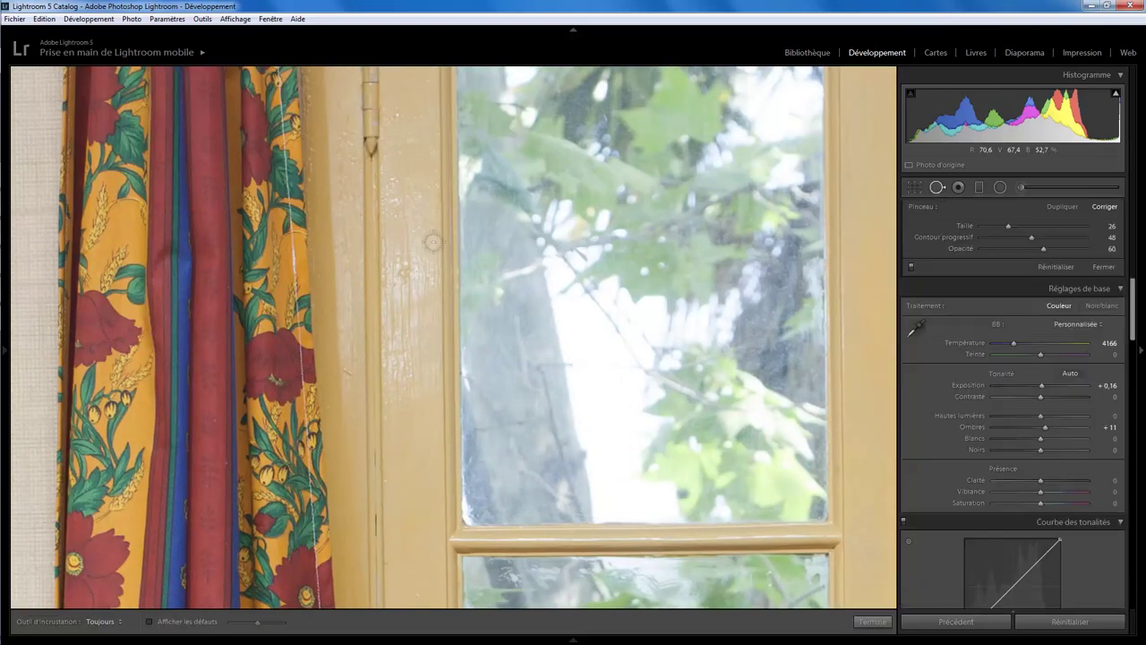
{"action": "scroll", "coordinate": [391, 230], "scroll_direction": "up", "scroll_amount": 5}
{"action": "scroll", "coordinate": [392, 230], "scroll_direction": "up", "scroll_amount": 1}
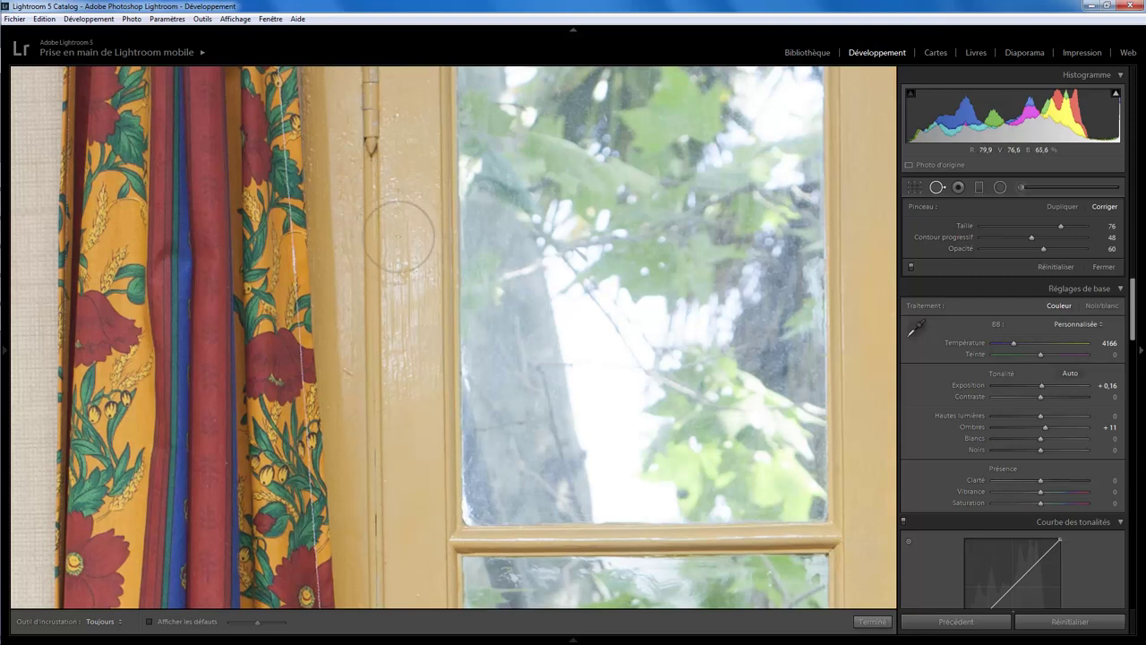
{"action": "scroll", "coordinate": [399, 240], "scroll_direction": "down", "scroll_amount": 1}
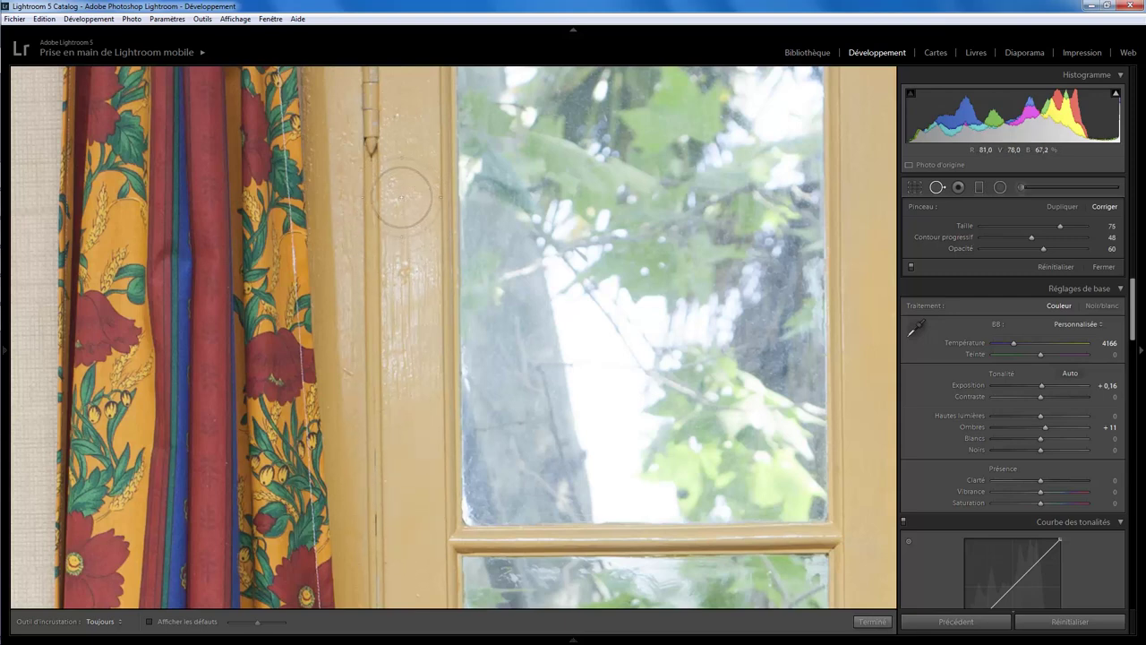
- Heal a long vertical stroke down the frame, with its source moved lower, at opacity 71
{"action": "left_click_drag", "start_coordinate": [402, 198], "coordinate": [399, 387]}
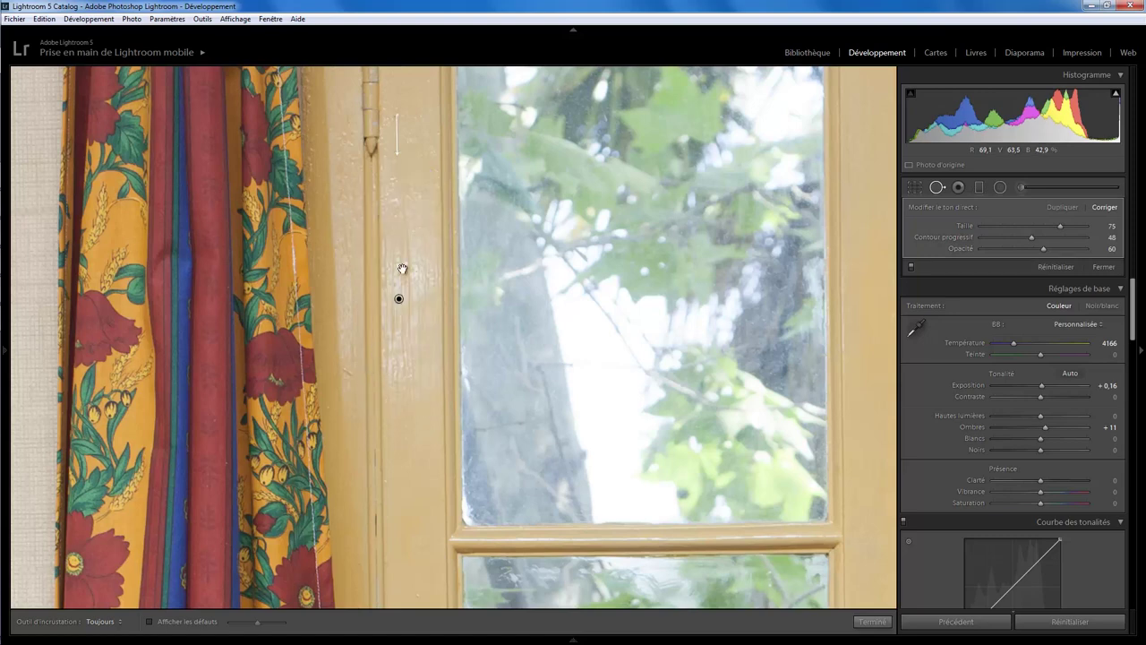
{"action": "mouse_move", "coordinate": [399, 299]}
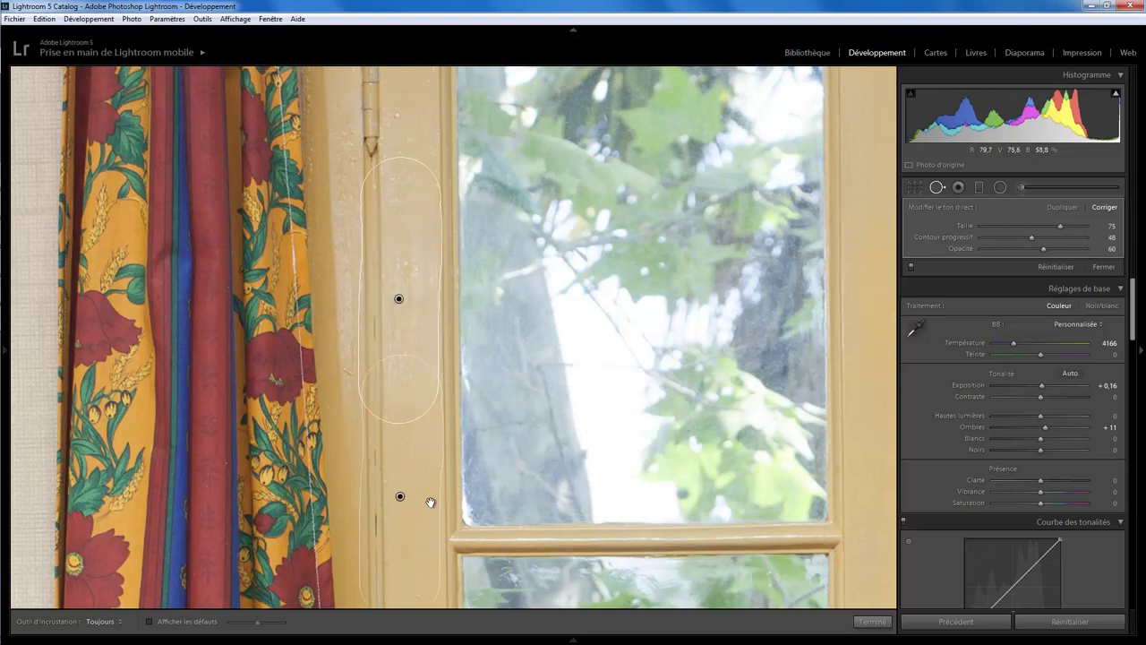
{"action": "mouse_move", "coordinate": [400, 496]}
{"action": "left_mouse_down"}
{"action": "mouse_move", "coordinate": [403, 520]}
{"action": "mouse_move", "coordinate": [380, 521]}
{"action": "mouse_move", "coordinate": [400, 521]}
{"action": "left_mouse_up"}
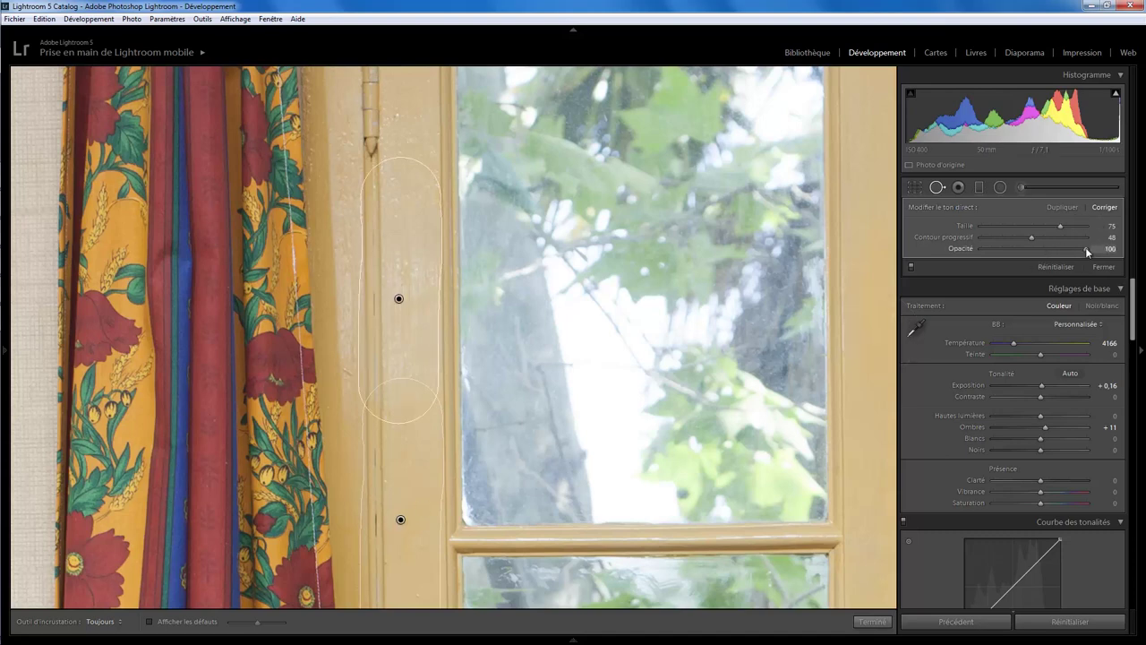
{"action": "mouse_move", "coordinate": [1086, 248]}
{"action": "left_mouse_down"}
{"action": "mouse_move", "coordinate": [949, 251]}
{"action": "mouse_move", "coordinate": [1072, 250]}
{"action": "left_mouse_up"}
{"action": "left_click_drag", "start_coordinate": [1065, 249], "coordinate": [1053, 250]}
{"action": "left_click", "coordinate": [873, 621]}
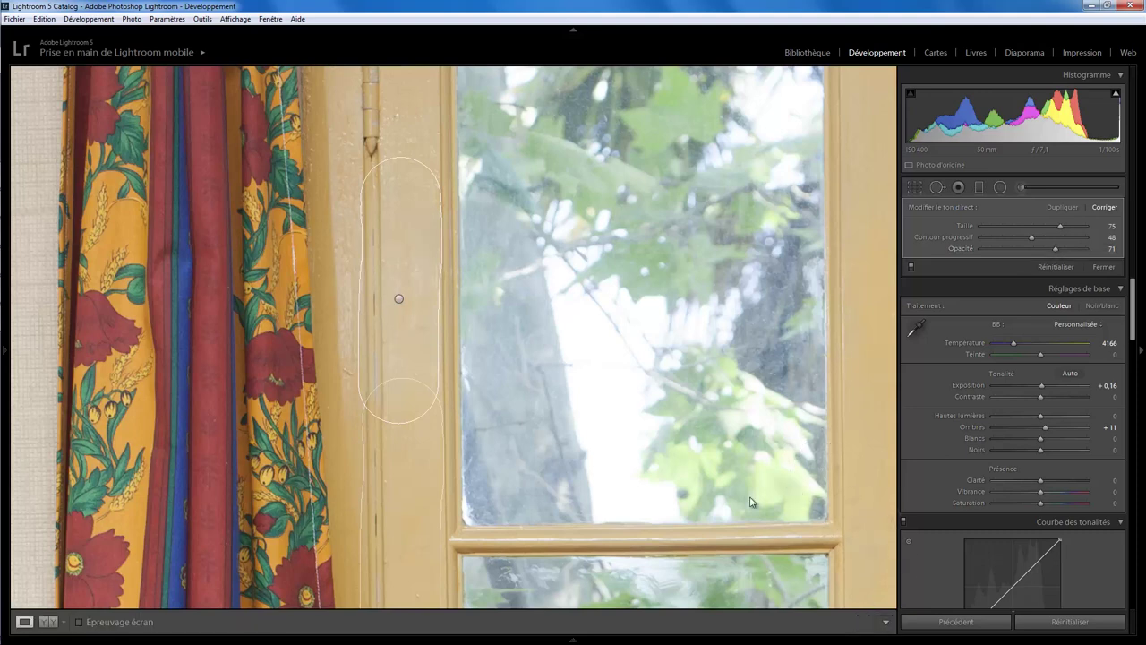
- Zoom in on the woman's face and choose Spot Removal at size 15
{"action": "left_click", "coordinate": [508, 268]}
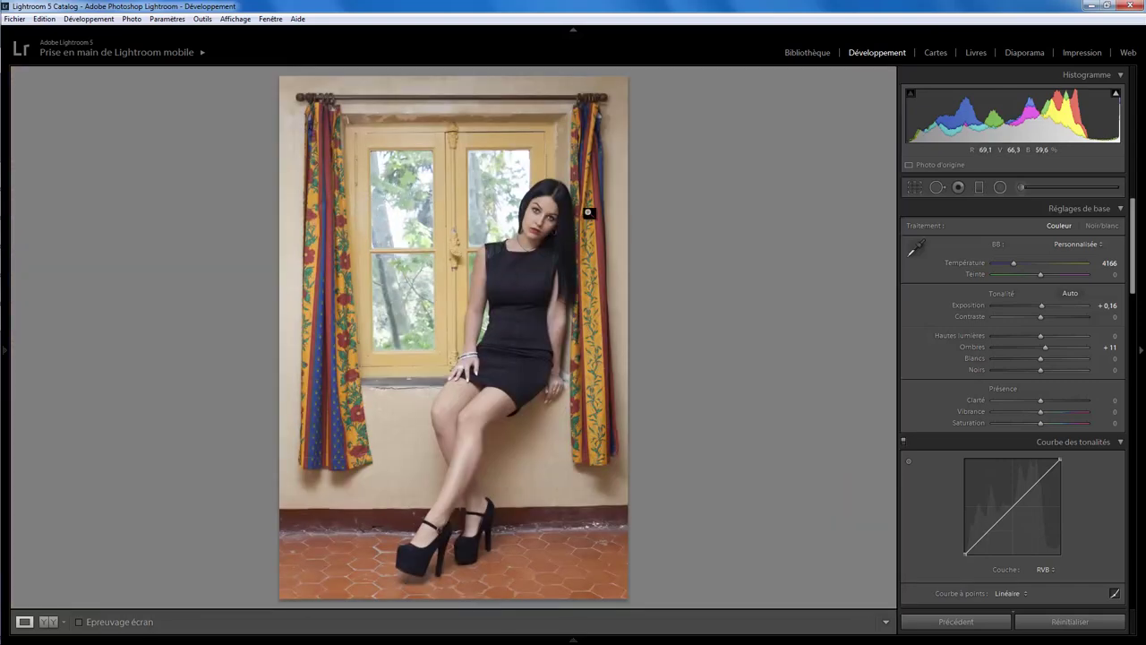
{"action": "left_click", "coordinate": [553, 214]}
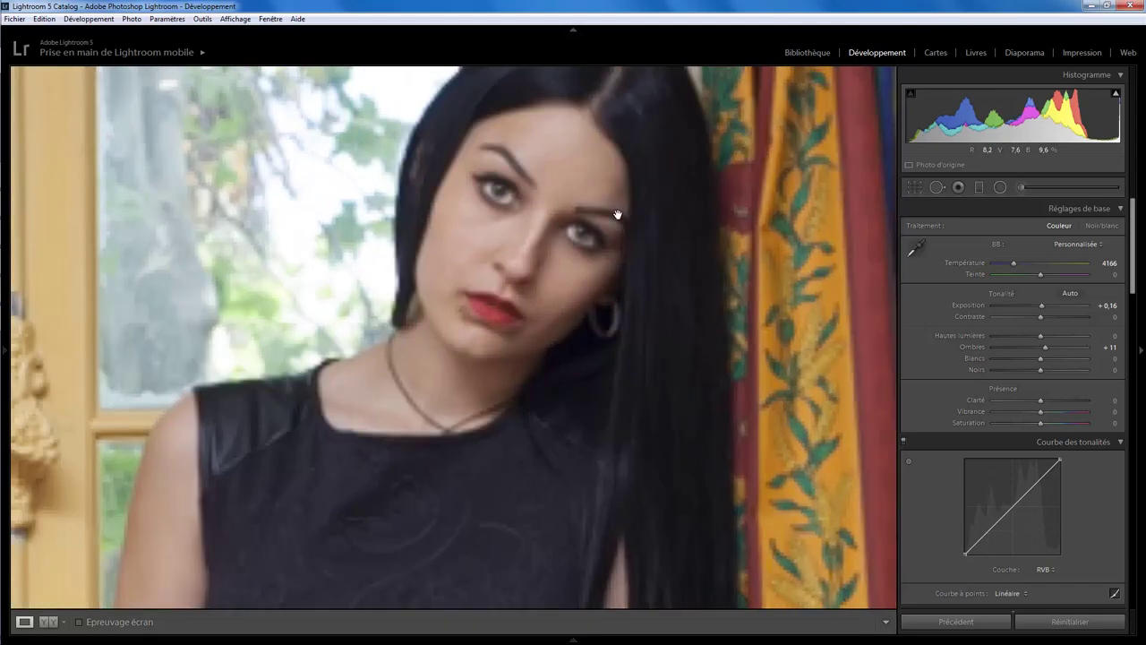
{"action": "left_click", "coordinate": [937, 189]}
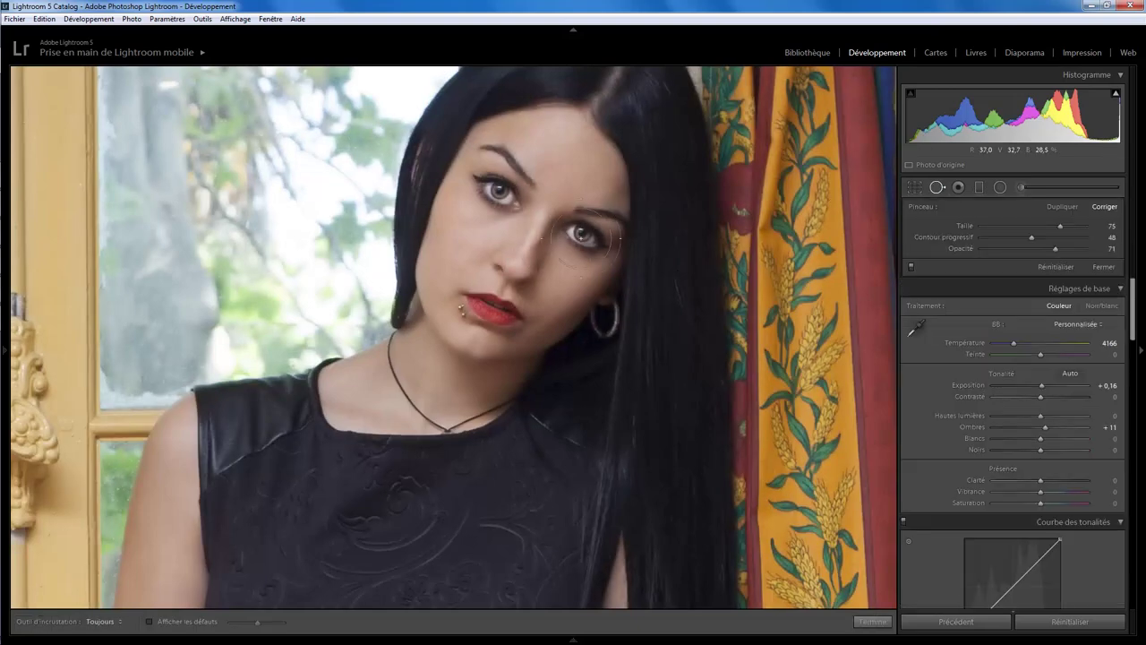
{"action": "scroll", "coordinate": [534, 241], "scroll_direction": "down", "scroll_amount": 5}
{"action": "scroll", "coordinate": [531, 234], "scroll_direction": "down", "scroll_amount": 3}
- Heal along the bridge of the nose at opacity 30 and zoom back out
{"action": "left_click", "coordinate": [535, 229]}
{"action": "left_click_drag", "start_coordinate": [532, 232], "coordinate": [522, 251]}
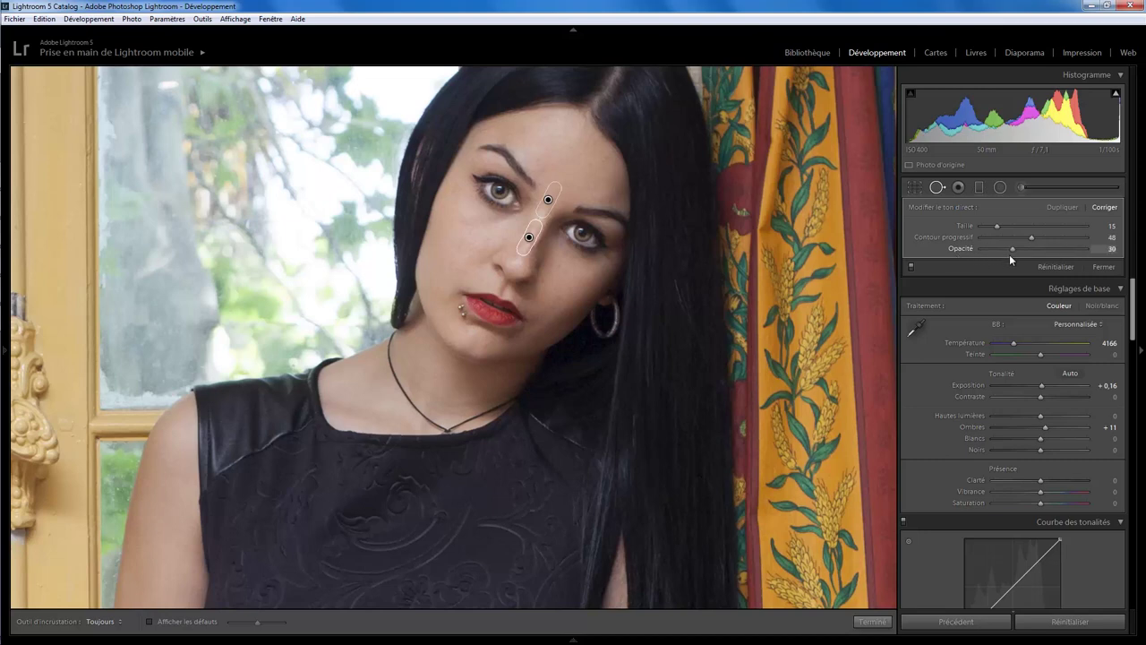
{"action": "left_click", "coordinate": [873, 620]}
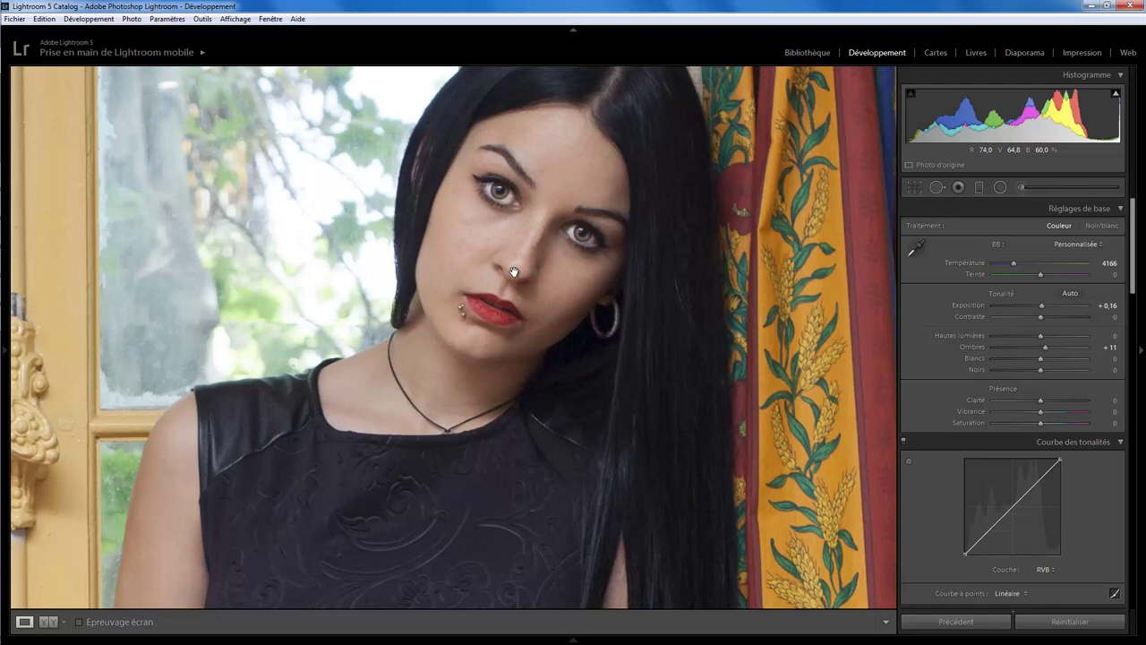
{"action": "left_click", "coordinate": [515, 272]}
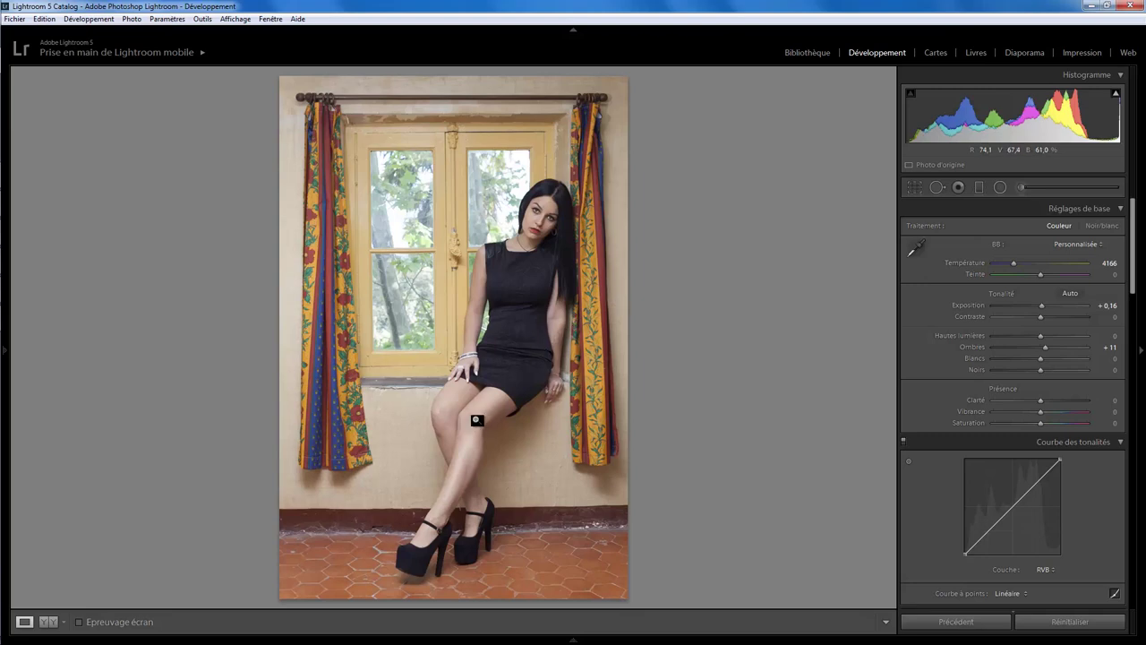
- Raise the leg mask's Temperature from 48 to 69 in the Adjustment Brush
{"action": "left_click", "coordinate": [1022, 187]}
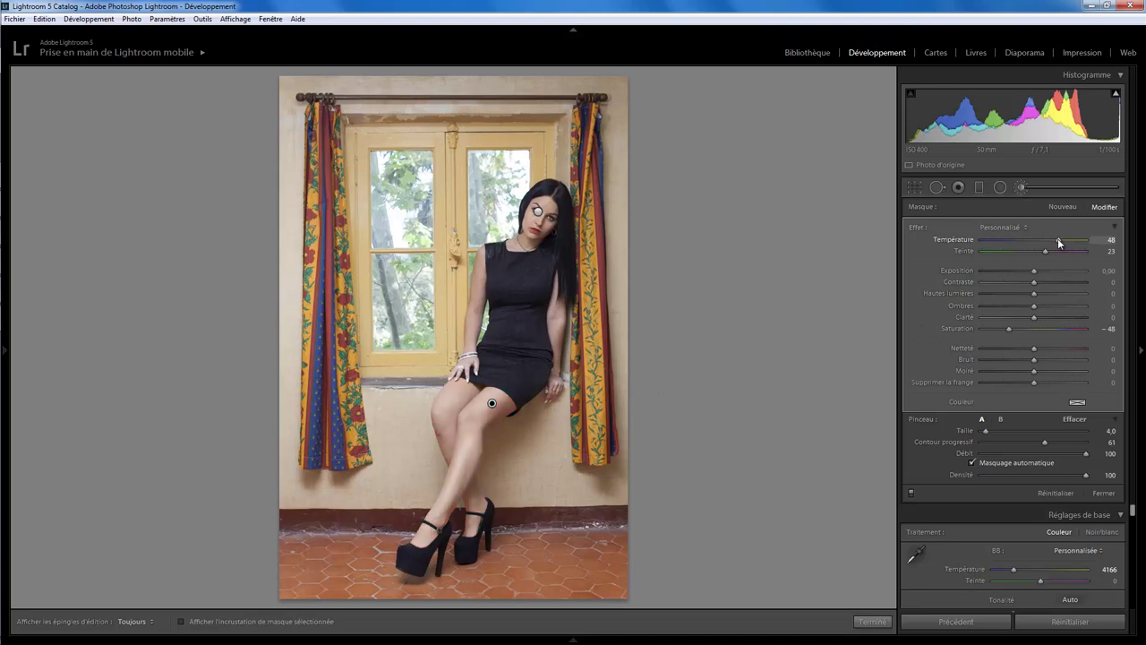
{"action": "left_click_drag", "start_coordinate": [1058, 240], "coordinate": [1065, 243]}
{"action": "left_click_drag", "start_coordinate": [1065, 243], "coordinate": [1068, 245]}
{"action": "left_click", "coordinate": [871, 621]}
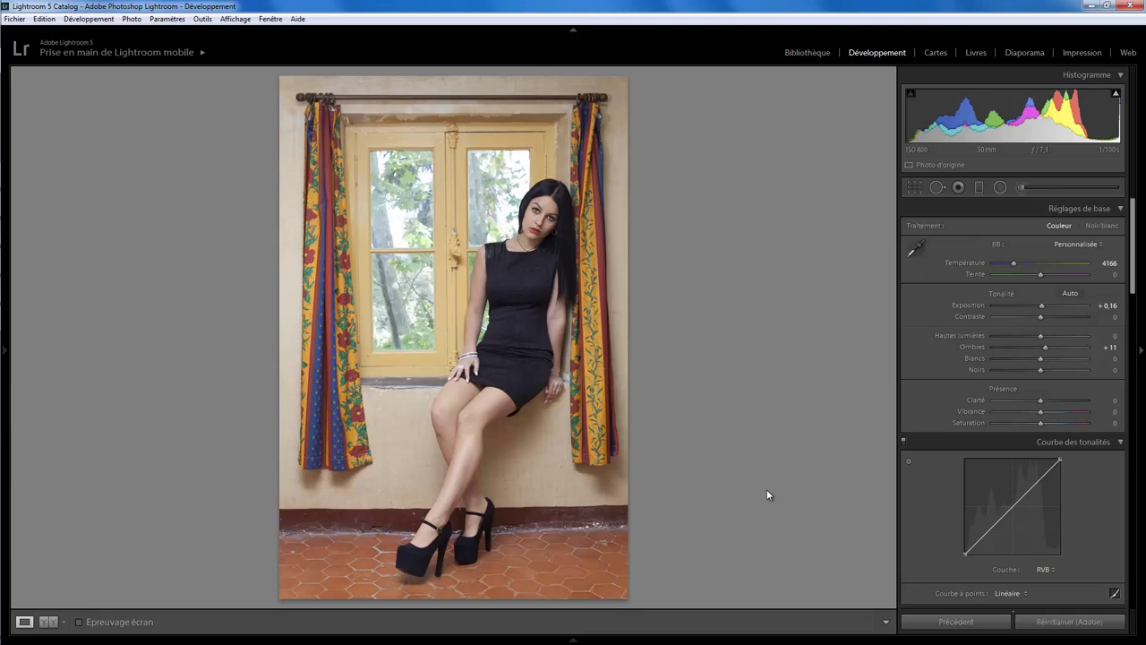
{"action": "key", "text": "backslash"}
{"action": "key", "text": "backslash"}
{"action": "key", "text": "backslash"}
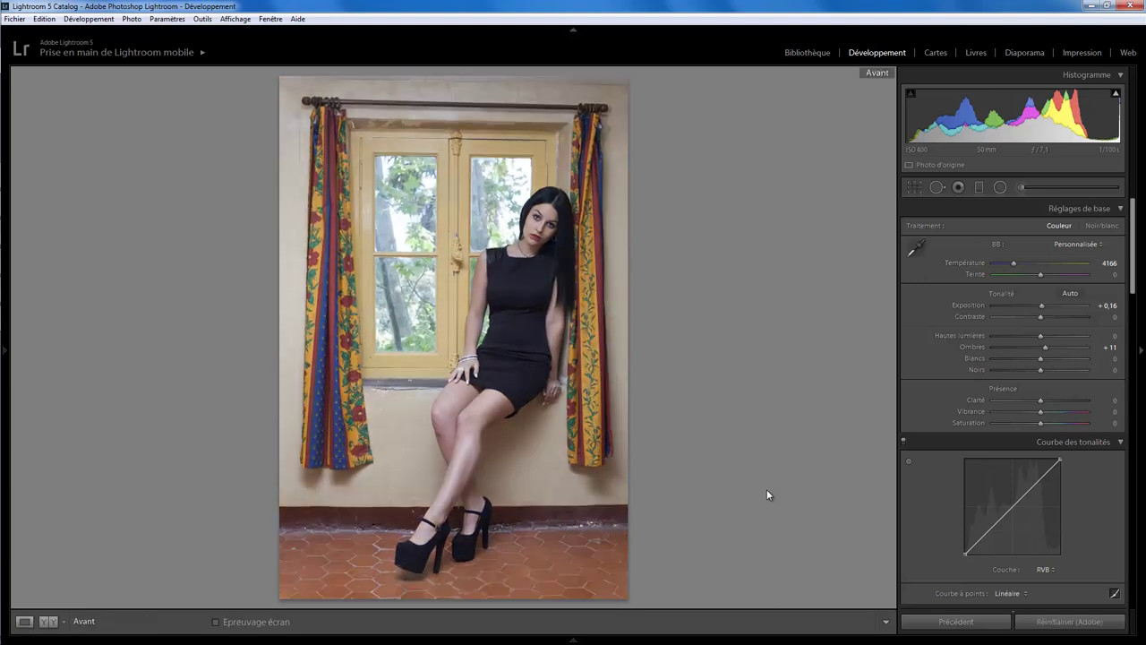
{"action": "key", "text": "backslash"}
{"action": "key", "text": "backslash"}
{"action": "key", "text": "backslash"}
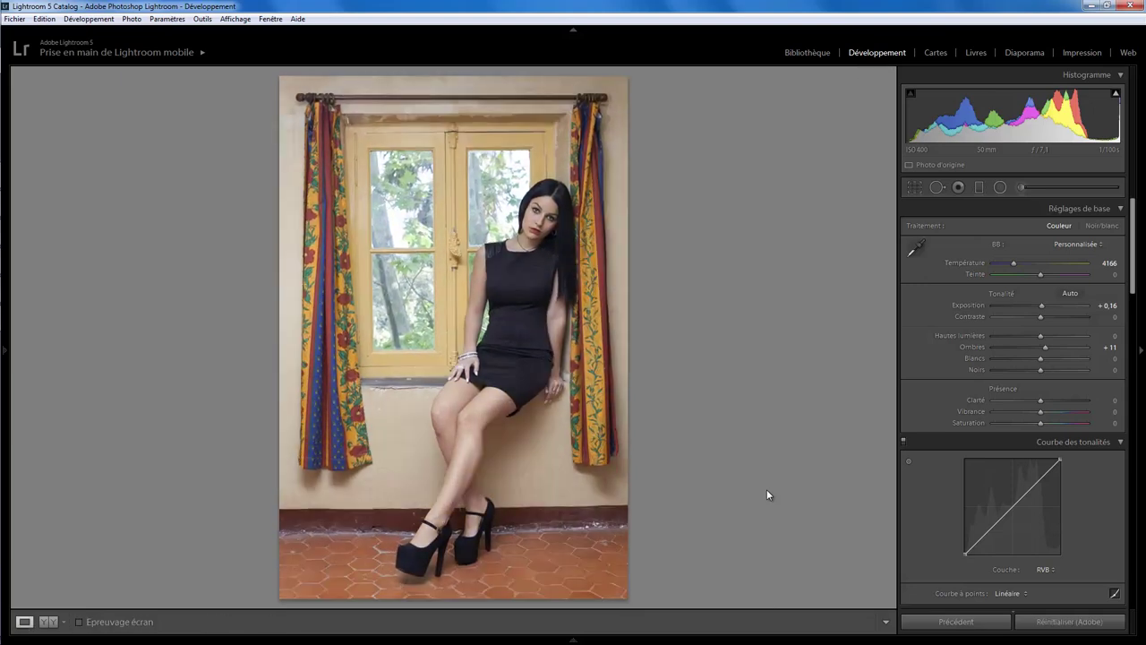
{"action": "key", "text": "backslash"}
{"action": "key", "text": "backslash"}
{"action": "key", "text": "backslash"}
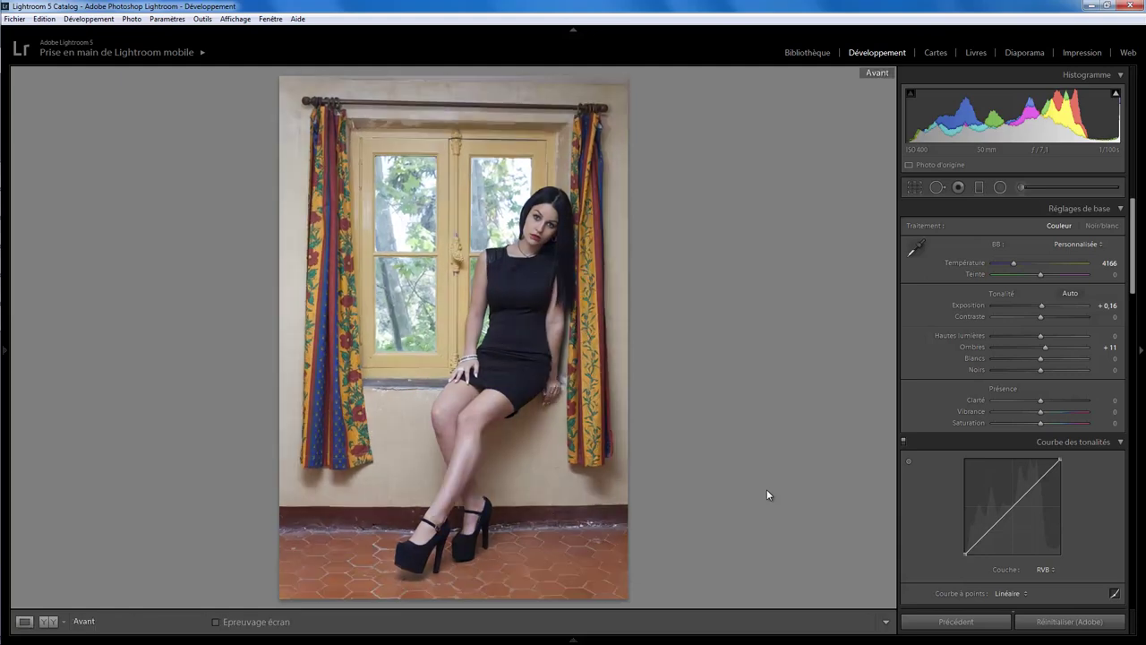
{"action": "key", "text": "backslash"}
{"action": "key", "text": "backslash"}
{"action": "key", "text": "backslash"}
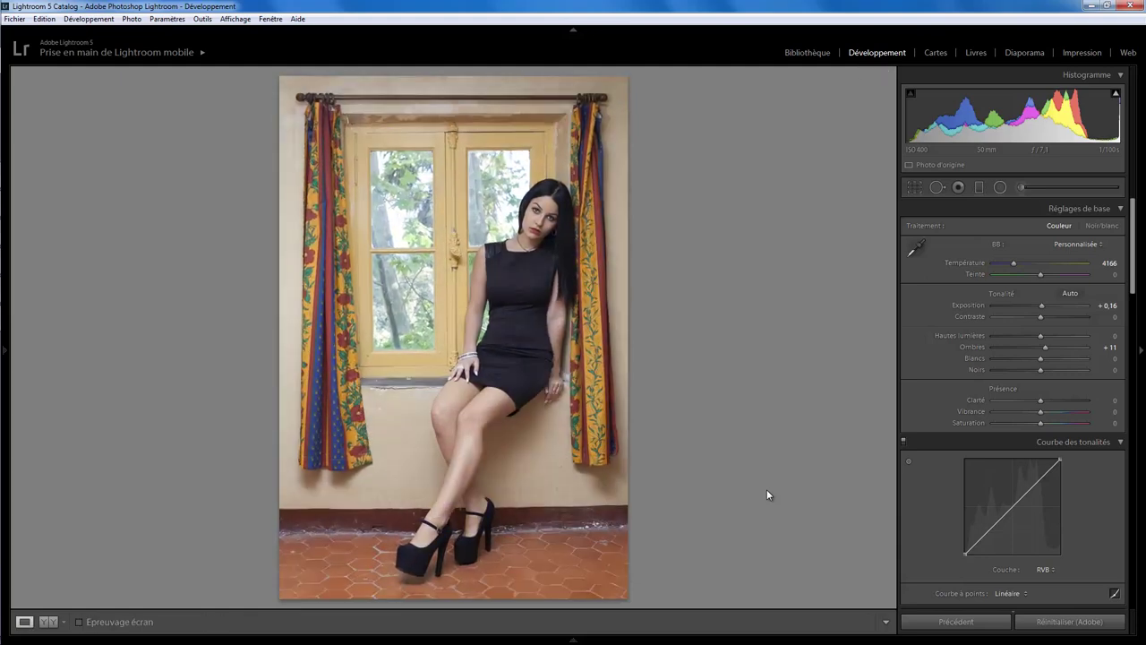
{"action": "key", "text": "backslash"}
{"action": "key", "text": "backslash"}
{"action": "key", "text": "backslash"}
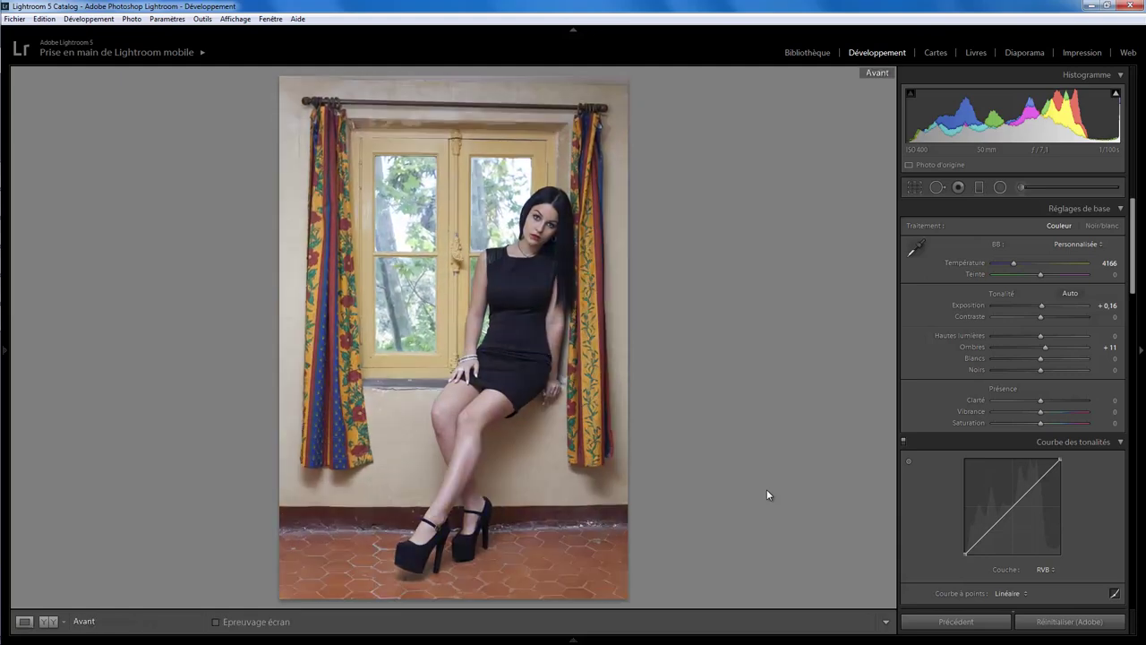
{"action": "key", "text": "backslash"}
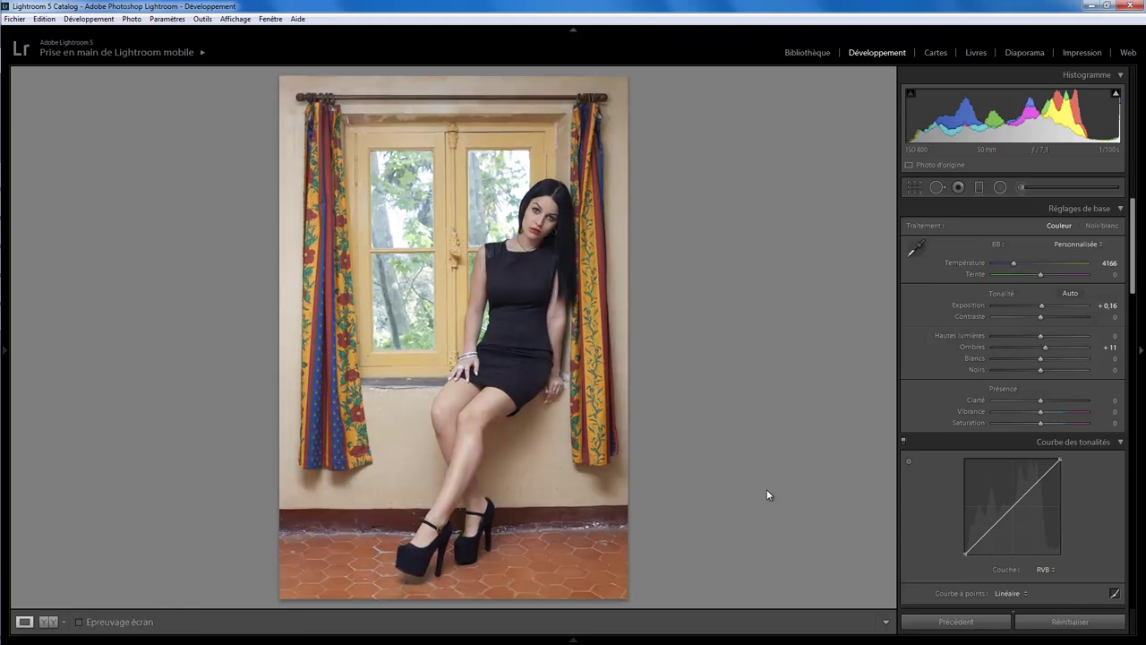